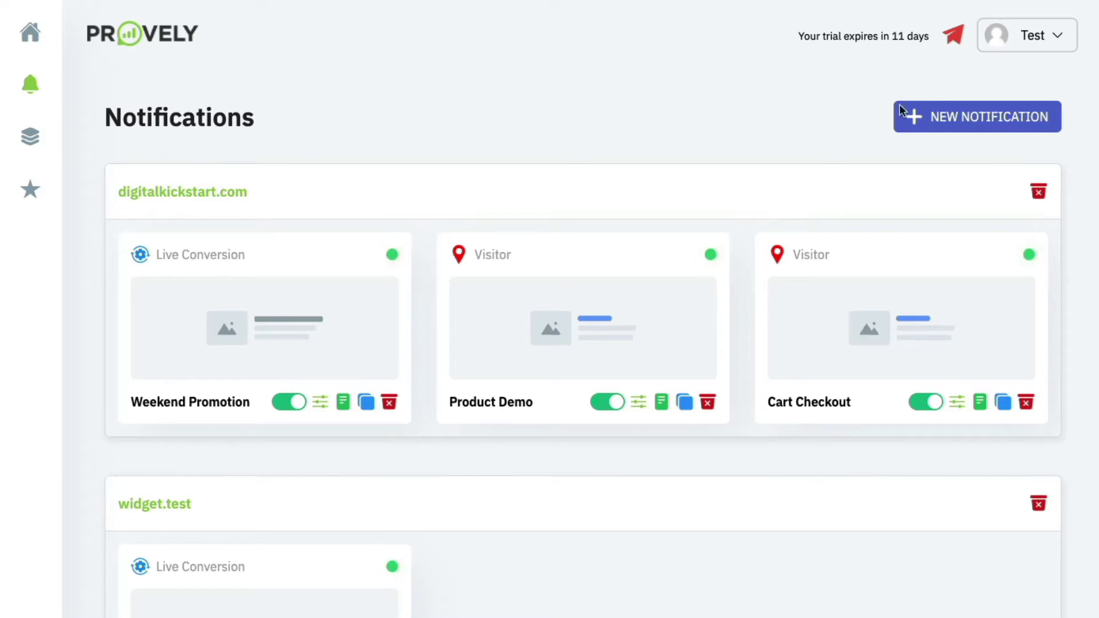
Start a new notification named 'Webinar Registration' with domain URL cryptomade.com.
{"action": "left_click", "coordinate": [967, 116]}
{"action": "left_click", "coordinate": [560, 269]}
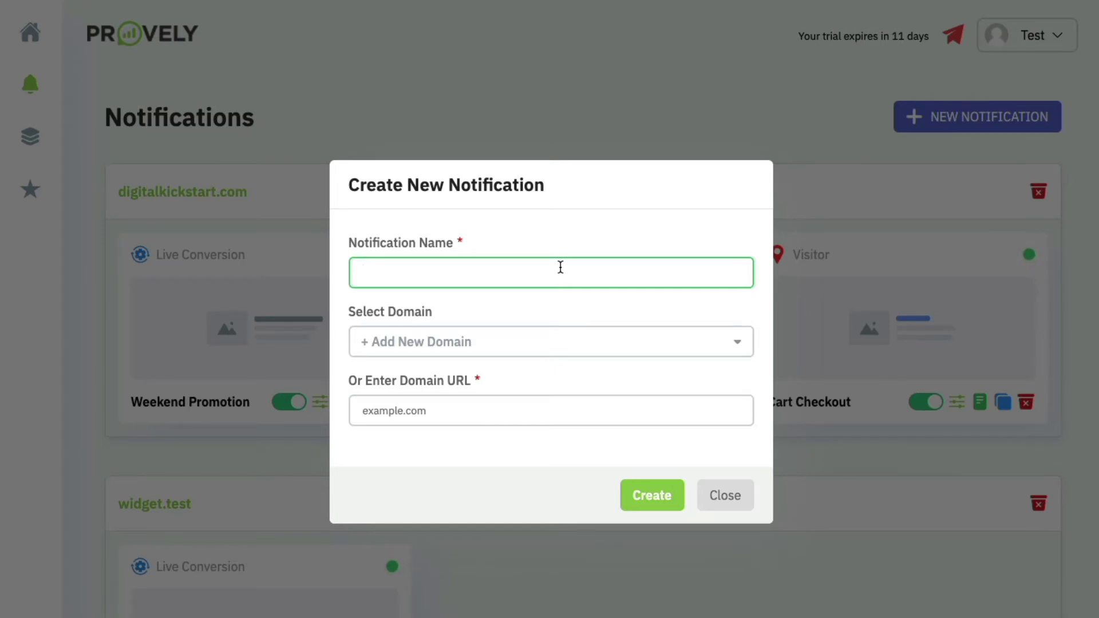
{"action": "type", "text": "Webinar Registration"}
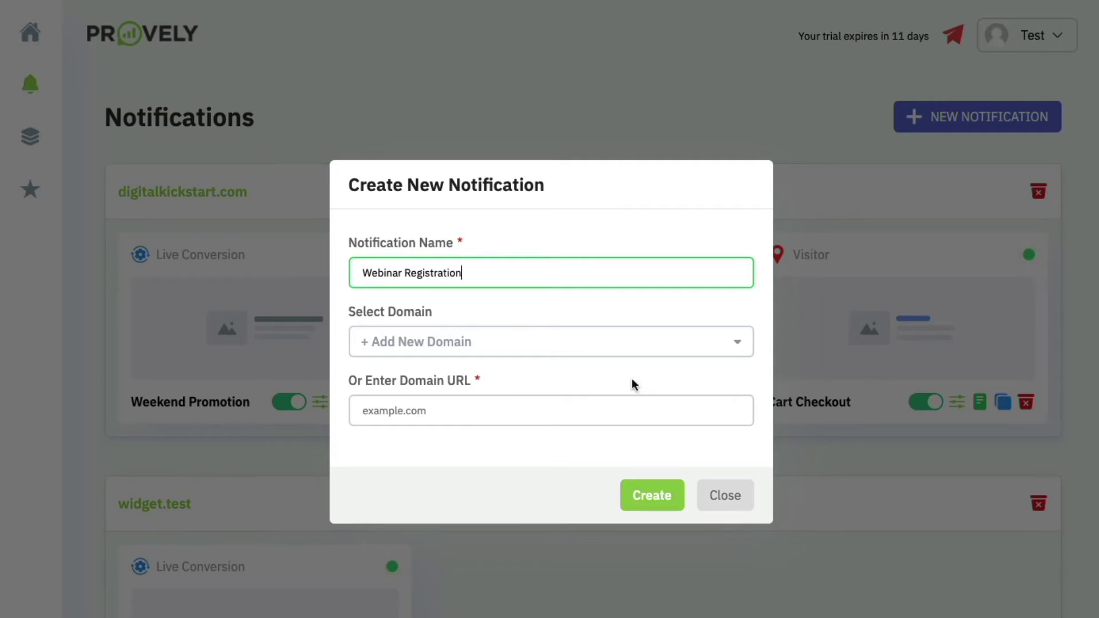
{"action": "left_click", "coordinate": [496, 402]}
{"action": "type", "text": "crypt"}
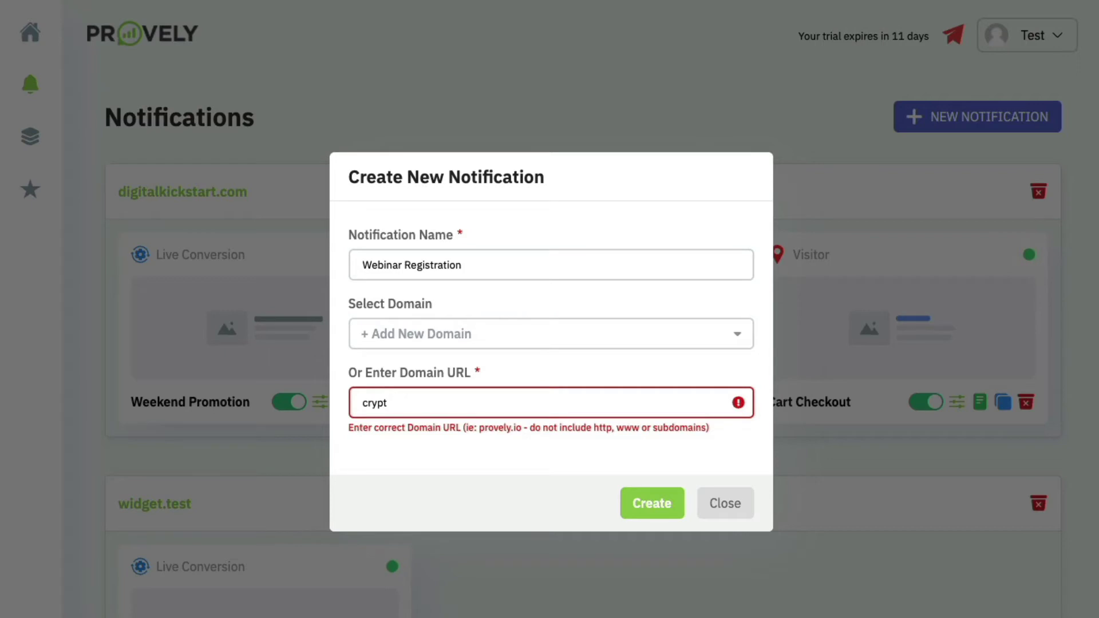
{"action": "type", "text": "omade.com"}
Create the Webinar Registration notification and look over its editor.
{"action": "left_click", "coordinate": [644, 504]}
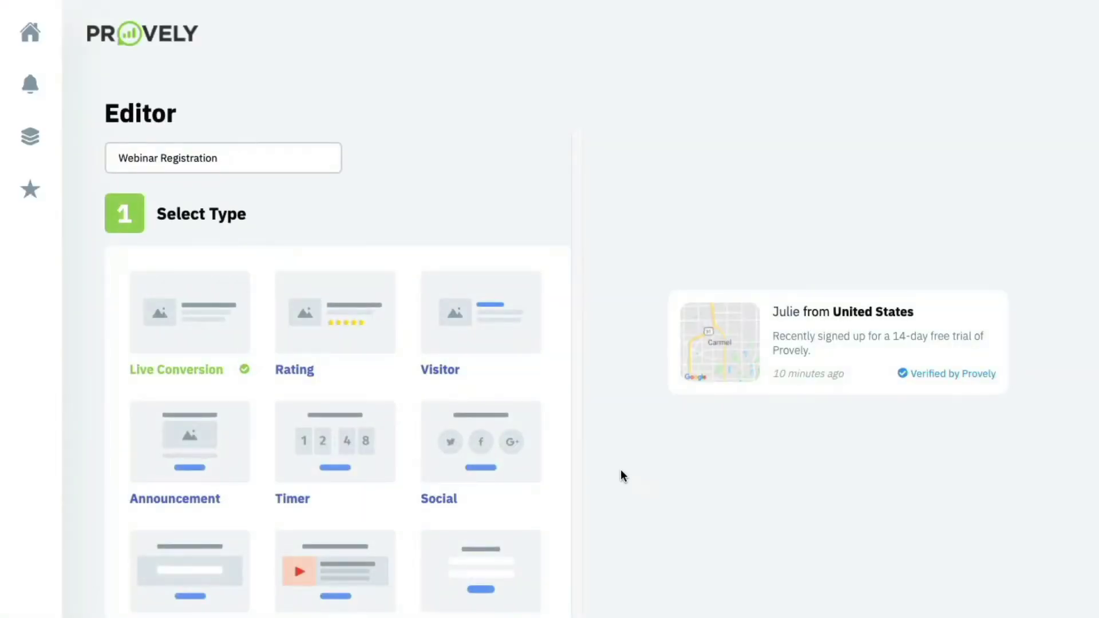
{"action": "scroll", "coordinate": [334, 385], "scroll_direction": "down", "scroll_amount": 3}
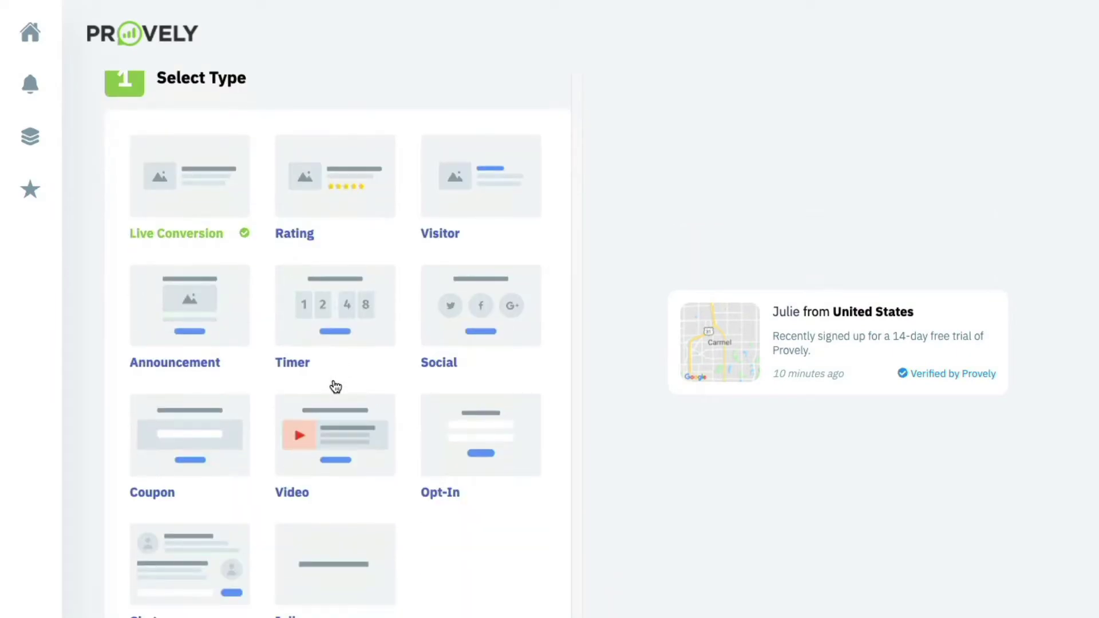
{"action": "scroll", "coordinate": [269, 234], "scroll_direction": "down", "scroll_amount": 2}
{"action": "scroll", "coordinate": [265, 215], "scroll_direction": "up", "scroll_amount": 3}
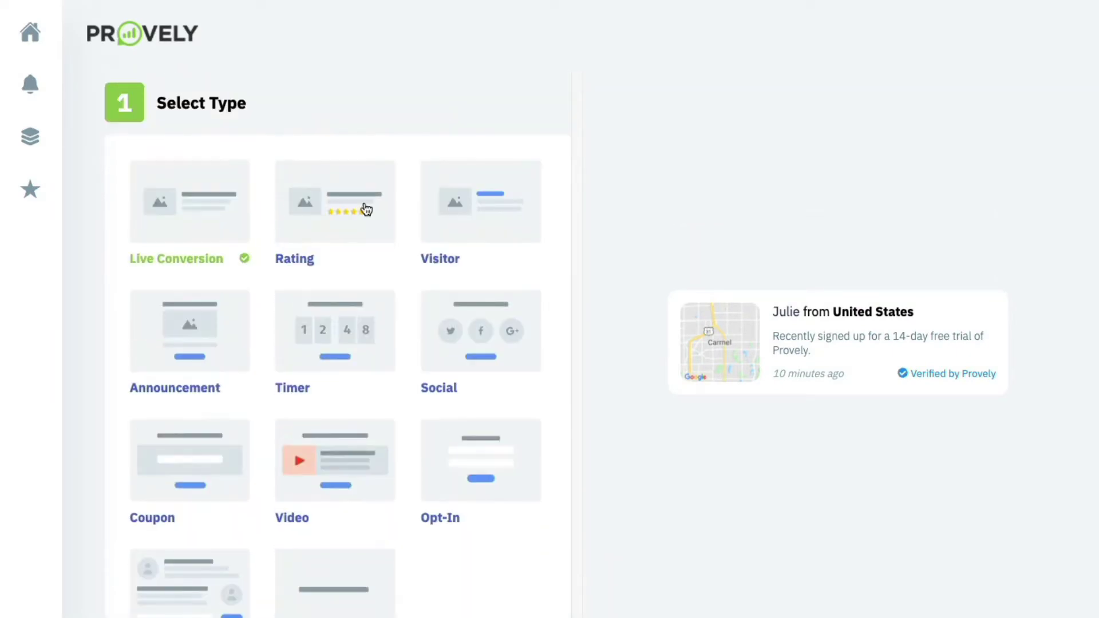
{"action": "scroll", "coordinate": [372, 289], "scroll_direction": "down", "scroll_amount": 2}
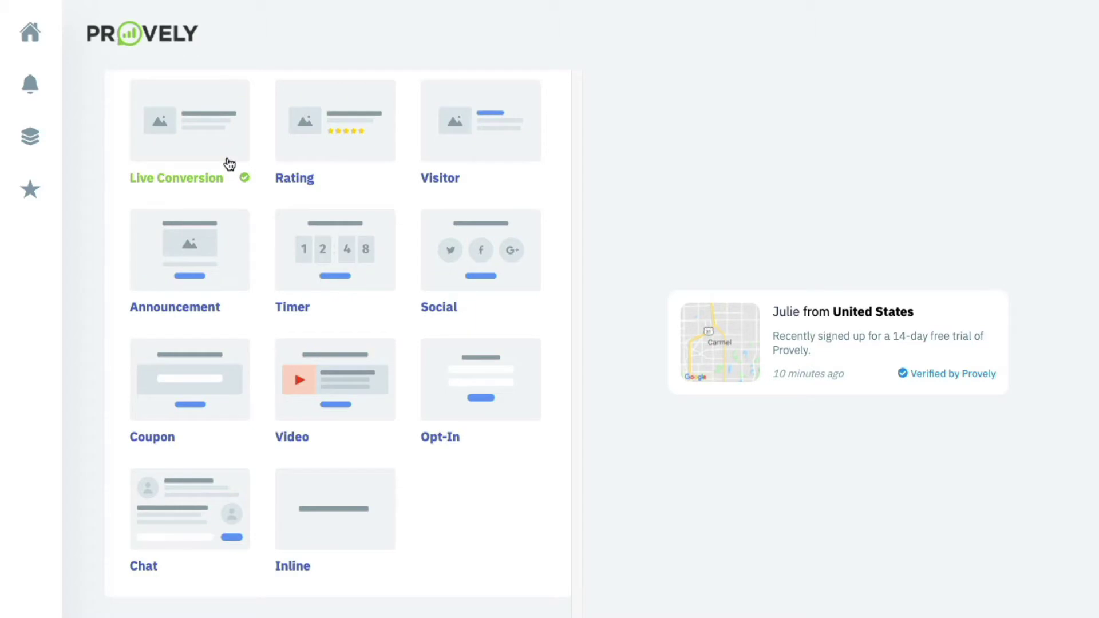
{"action": "scroll", "coordinate": [258, 160], "scroll_direction": "up", "scroll_amount": 2}
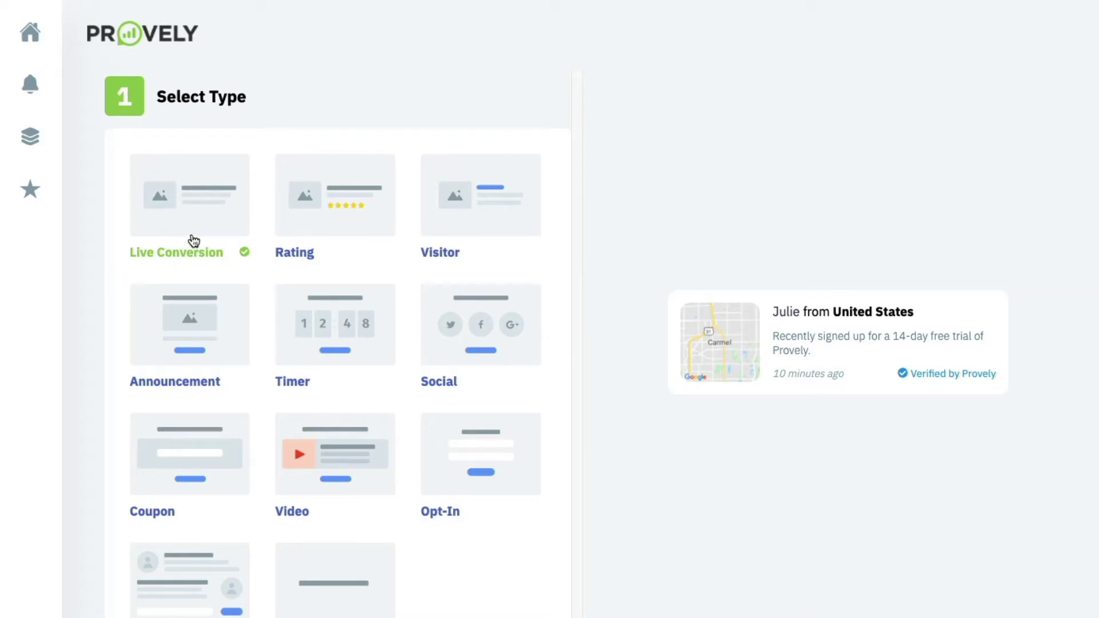
Preview the Rating, Visitor, Announcement, Timer and Social notification types.
{"action": "left_click", "coordinate": [314, 231]}
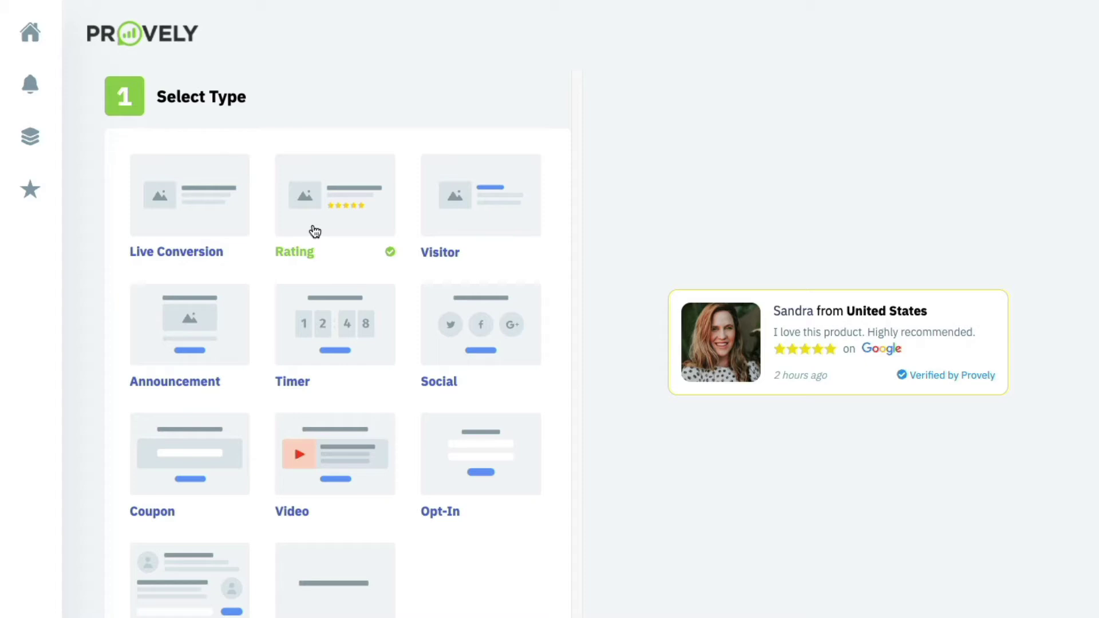
{"action": "left_click", "coordinate": [481, 219]}
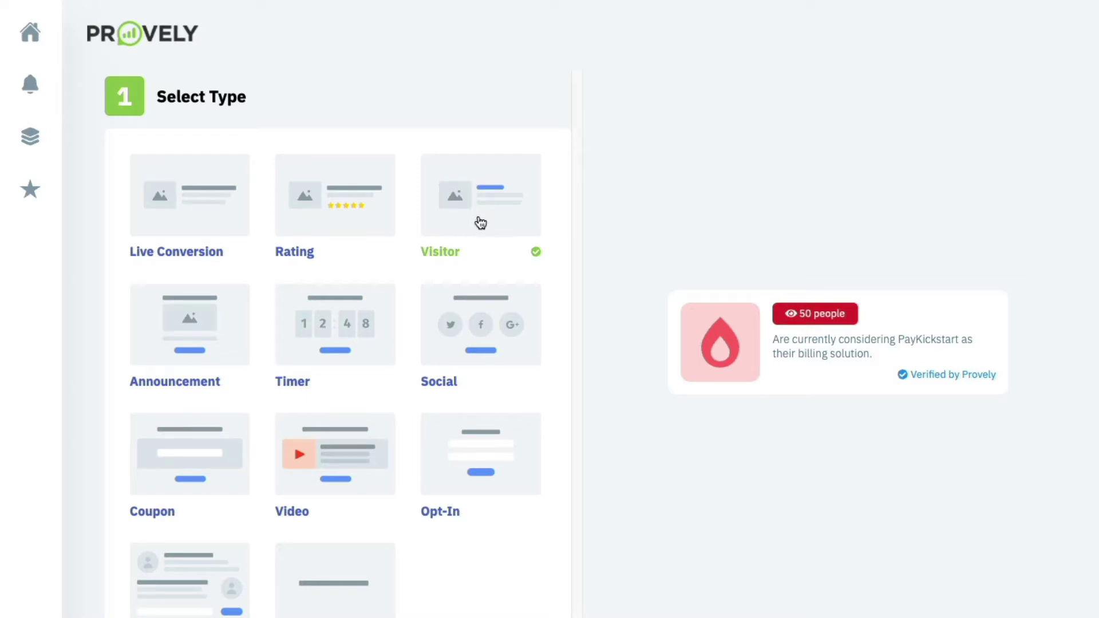
{"action": "left_click", "coordinate": [196, 319]}
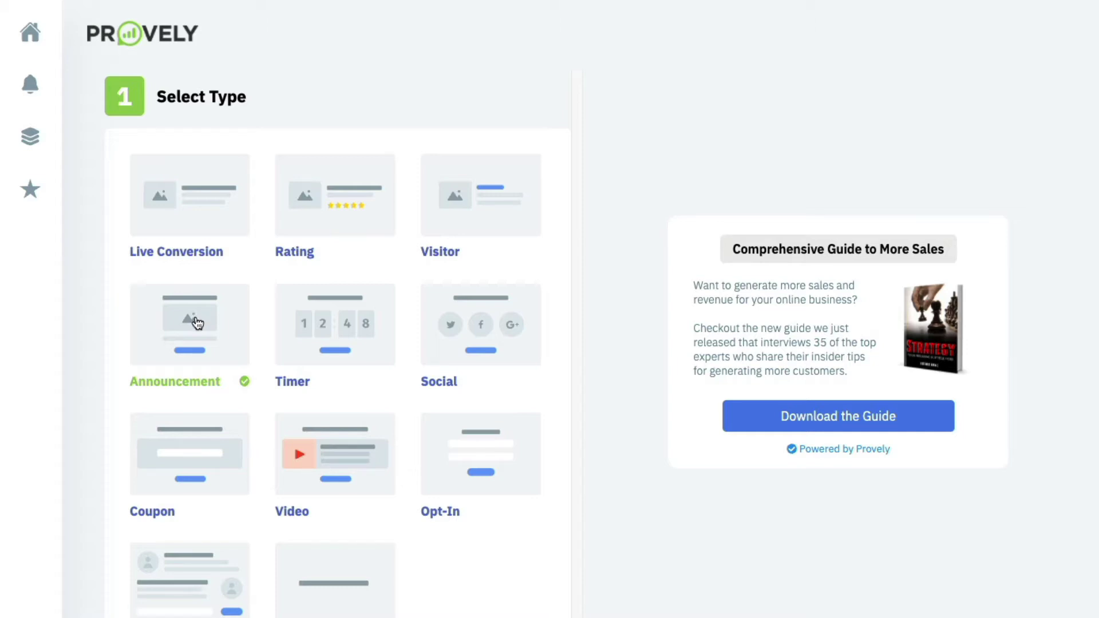
{"action": "left_click", "coordinate": [362, 339]}
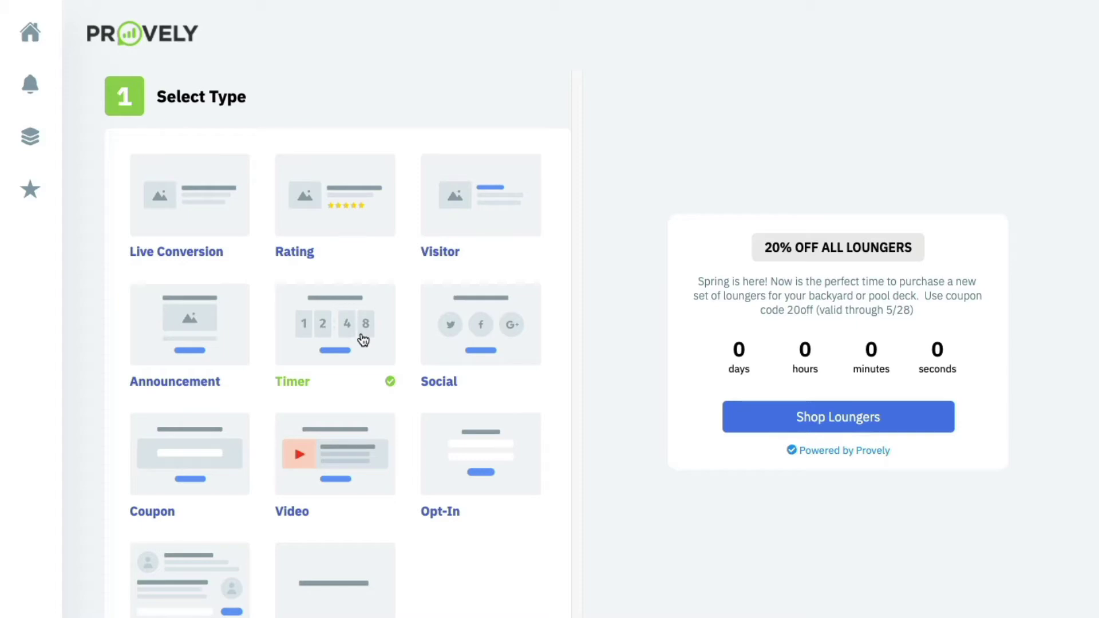
{"action": "left_click", "coordinate": [480, 350]}
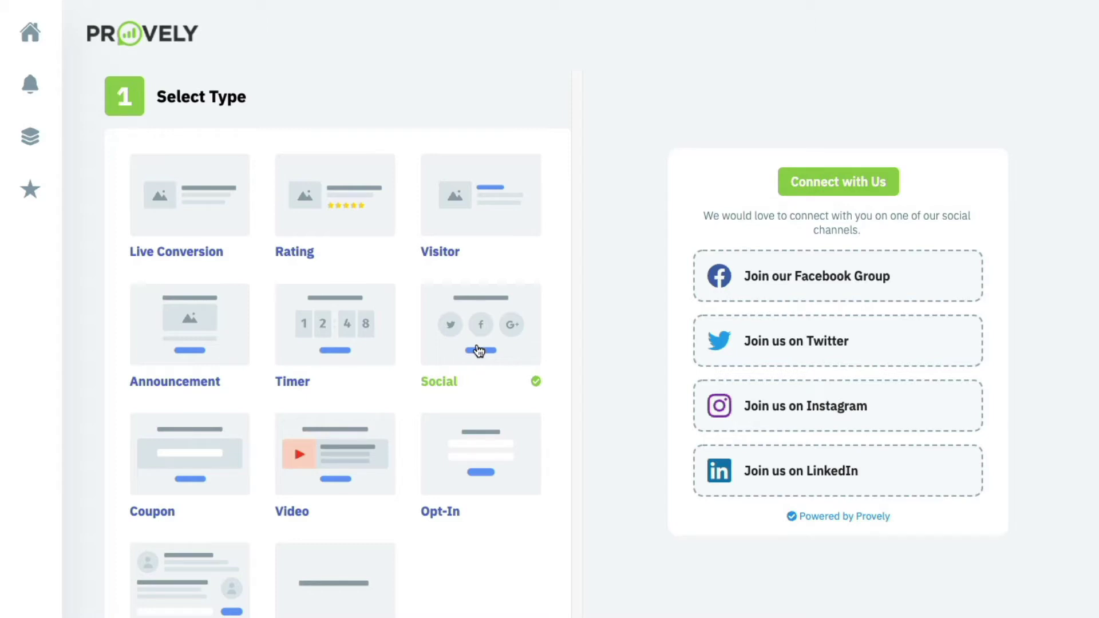
{"action": "scroll", "coordinate": [480, 351], "scroll_direction": "down", "scroll_amount": 1}
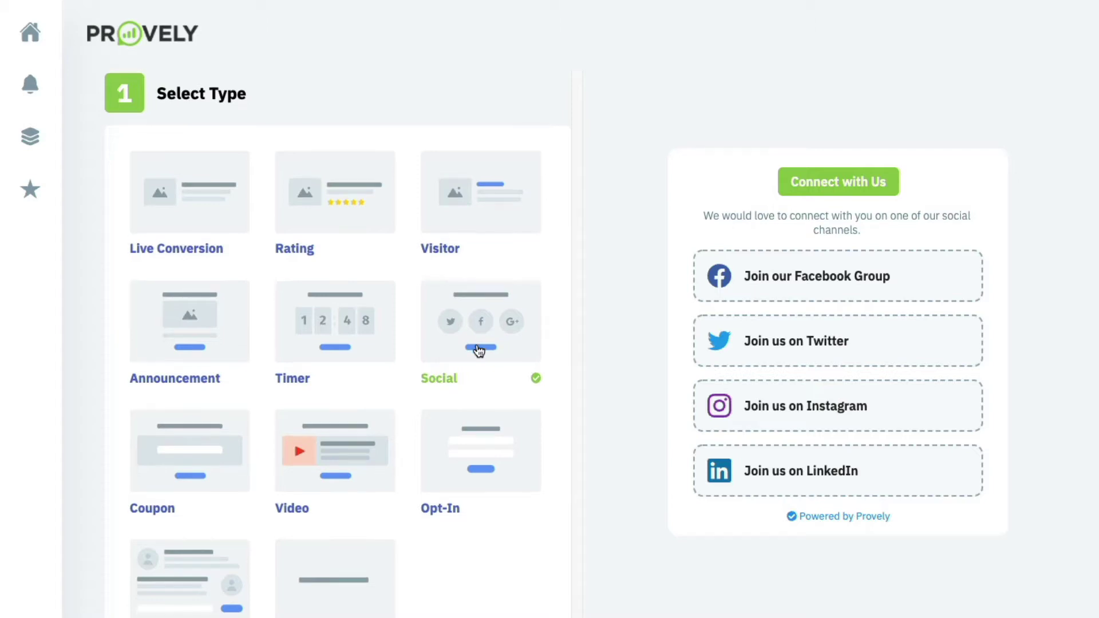
{"action": "scroll", "coordinate": [479, 351], "scroll_direction": "down", "scroll_amount": 2}
Preview the Coupon, Video, Opt-In, Chat and Inline types, leaving Inline selected.
{"action": "left_click", "coordinate": [176, 338]}
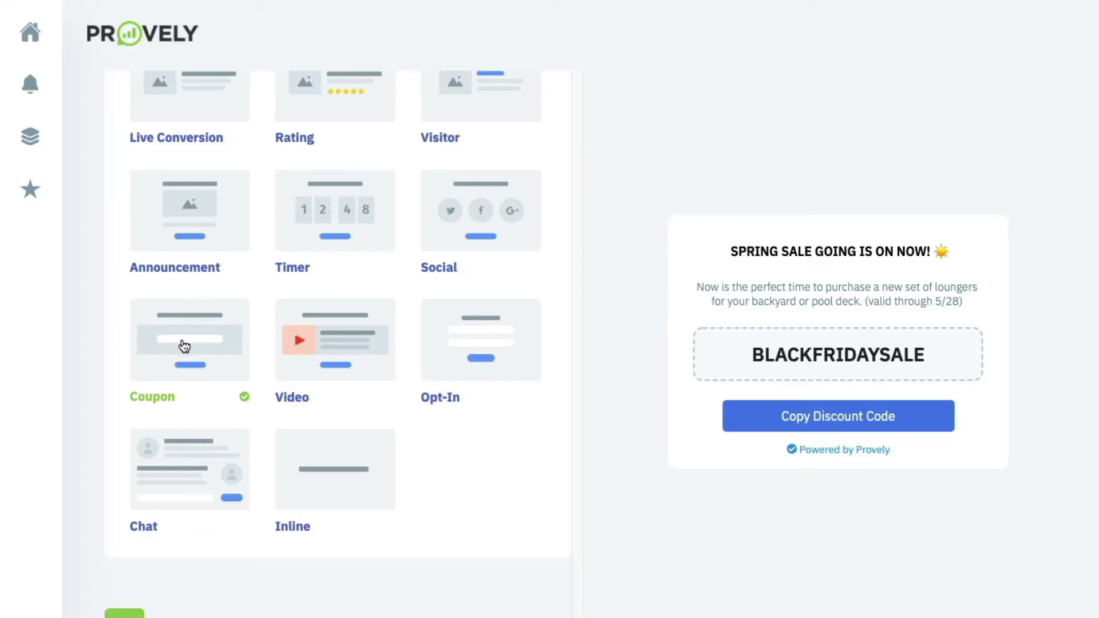
{"action": "left_click", "coordinate": [323, 345]}
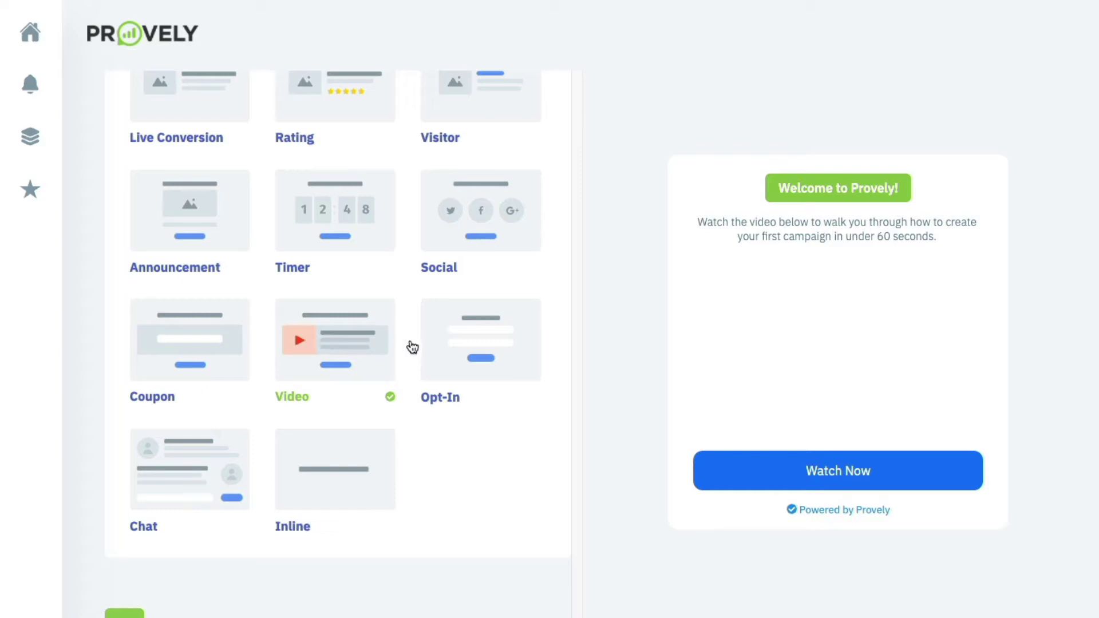
{"action": "left_click", "coordinate": [458, 346]}
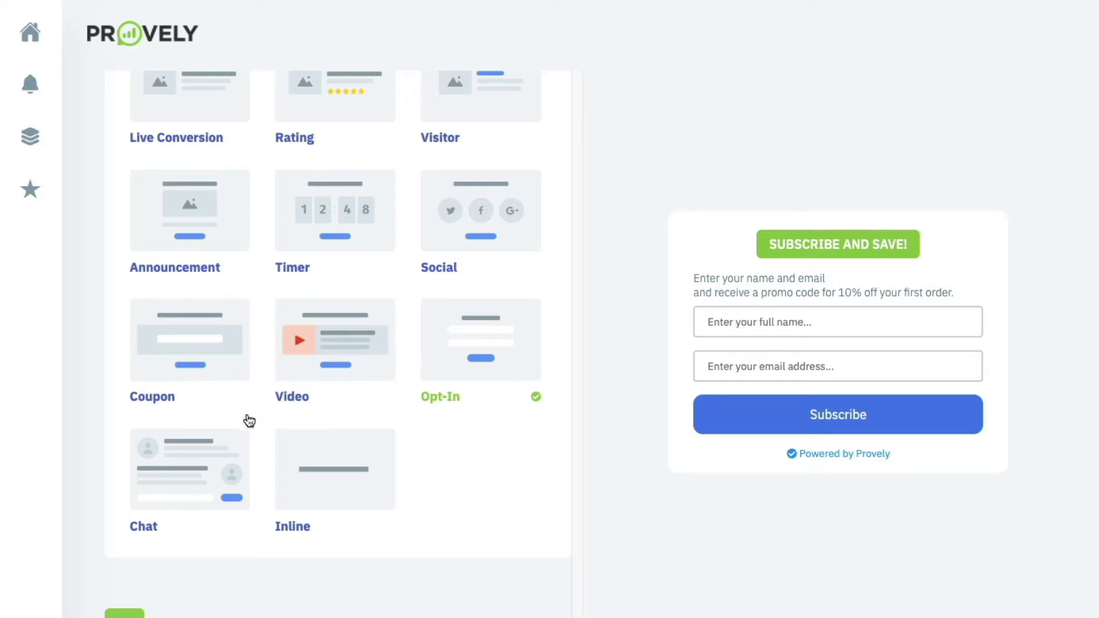
{"action": "left_click", "coordinate": [206, 458]}
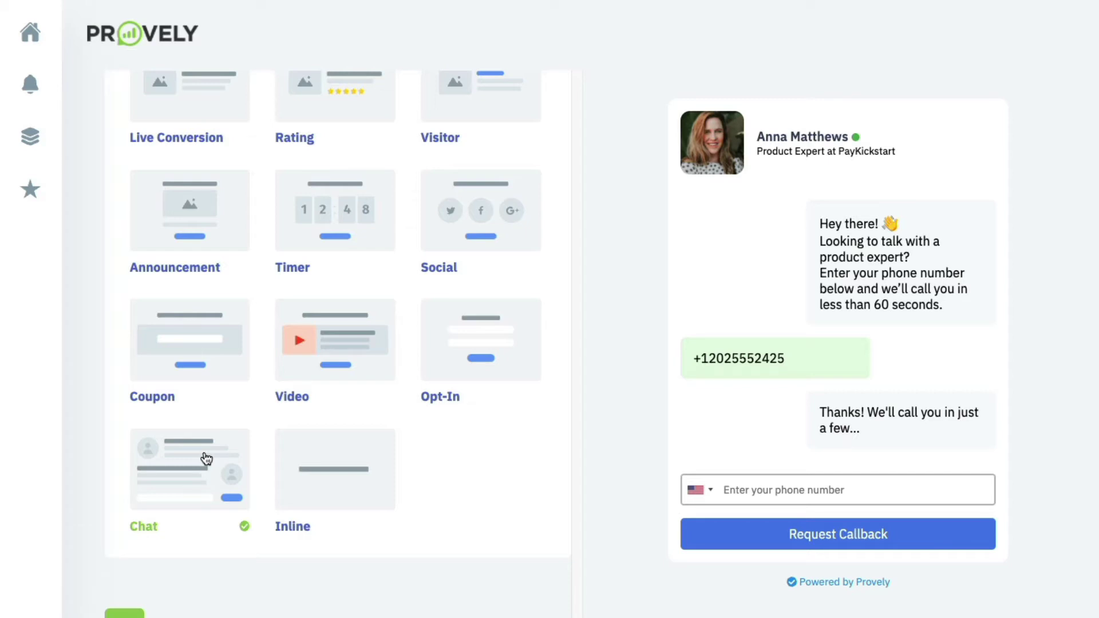
{"action": "left_click", "coordinate": [325, 463]}
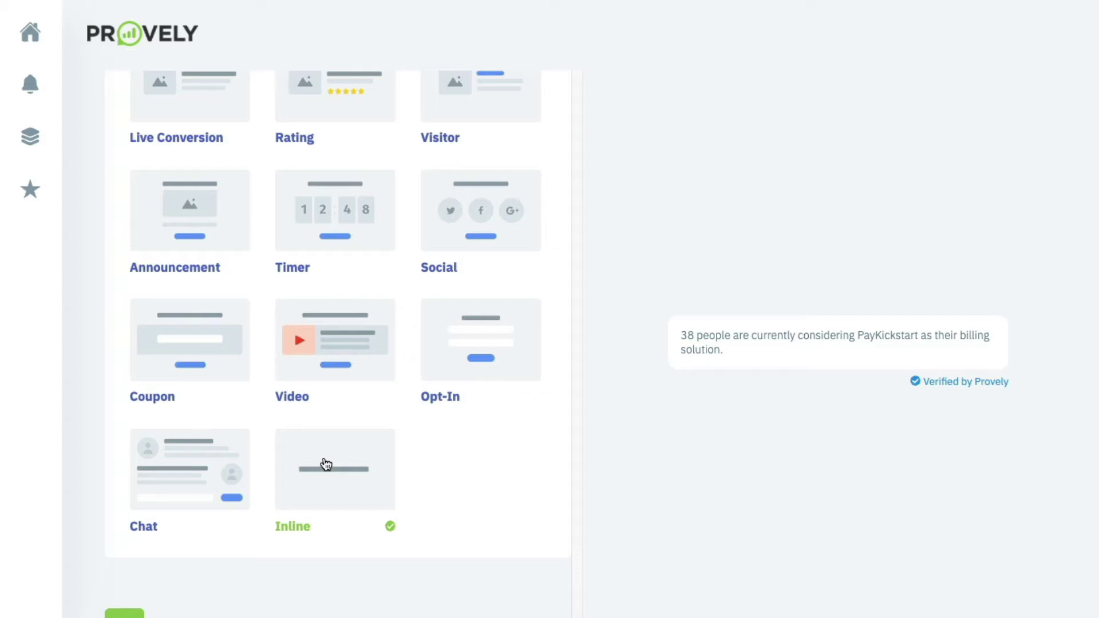
{"action": "scroll", "coordinate": [326, 464], "scroll_direction": "up", "scroll_amount": 3}
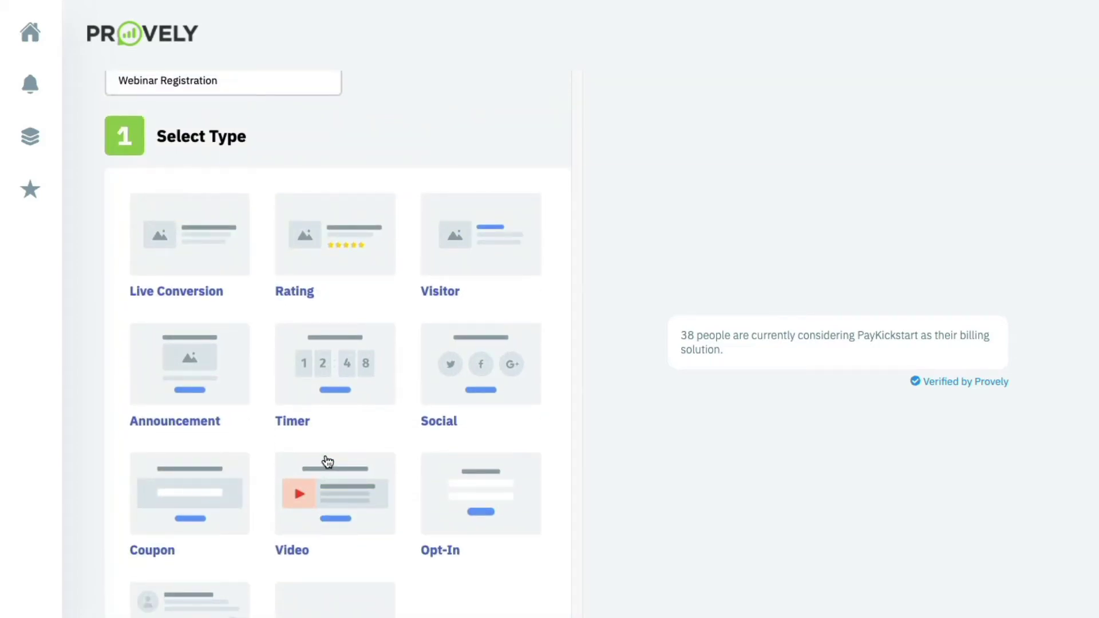
Choose the Live Conversion type and confirm the cryptomade.com domain.
{"action": "left_click", "coordinate": [224, 246]}
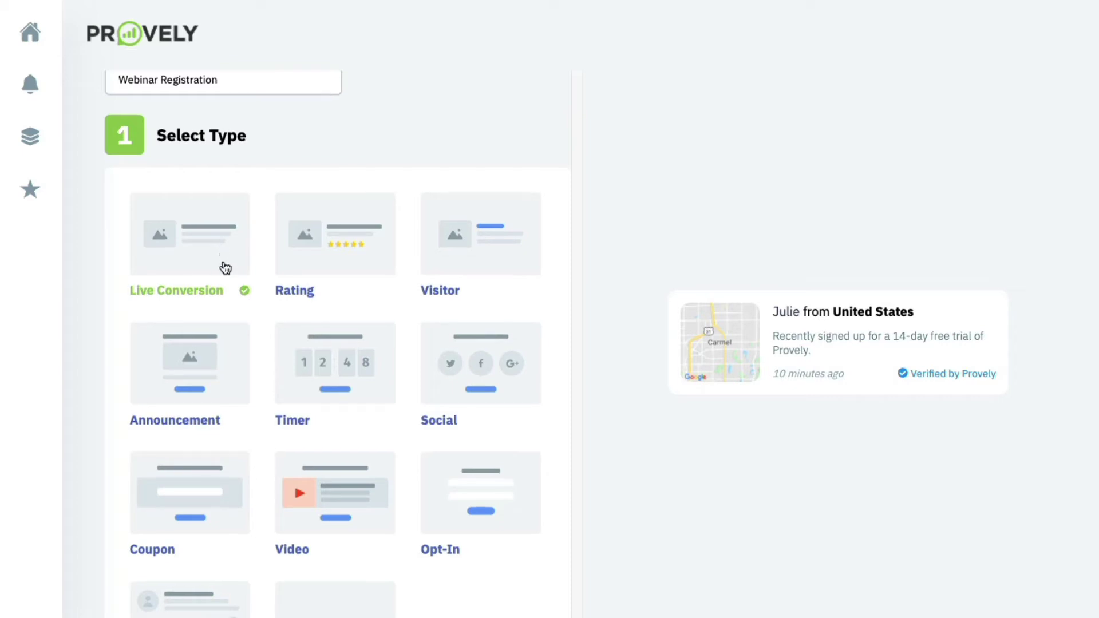
{"action": "scroll", "coordinate": [224, 246], "scroll_direction": "down", "scroll_amount": 9}
{"action": "scroll", "coordinate": [224, 263], "scroll_direction": "down", "scroll_amount": 3}
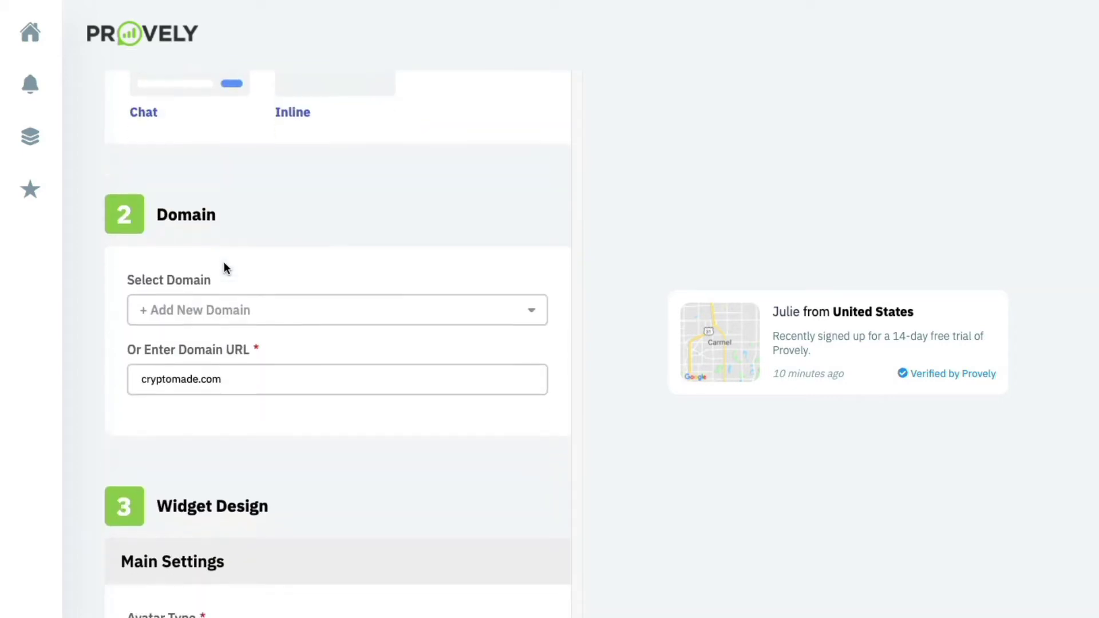
{"action": "left_click", "coordinate": [226, 266]}
{"action": "scroll", "coordinate": [225, 265], "scroll_direction": "down", "scroll_amount": 6}
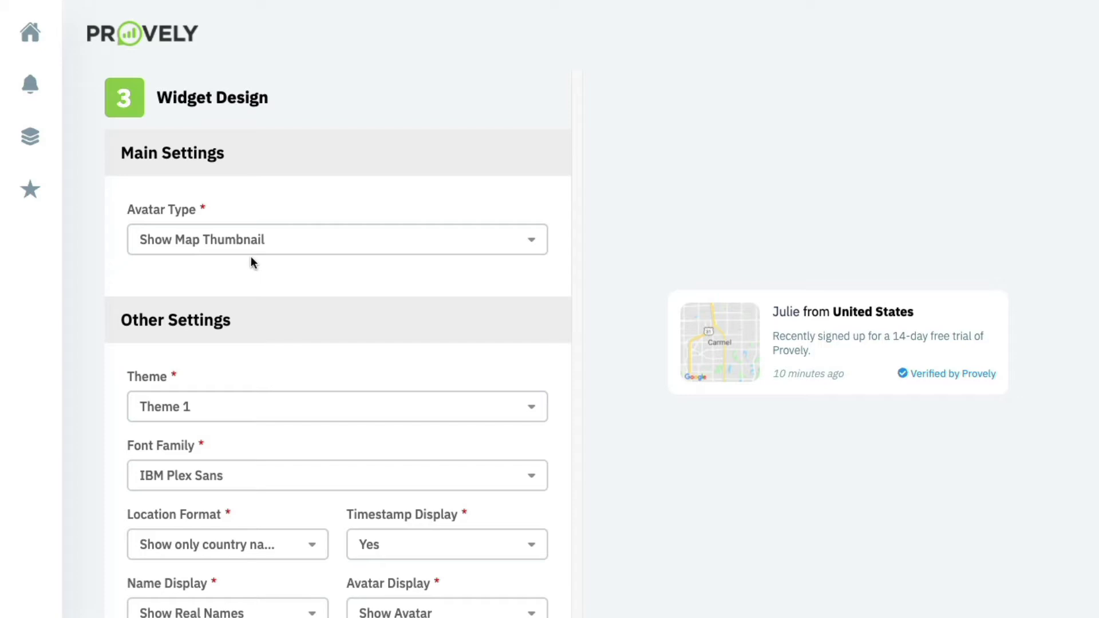
Try the person avatar, then set Avatar Type back to Show Map Thumbnail.
{"action": "left_click", "coordinate": [253, 248]}
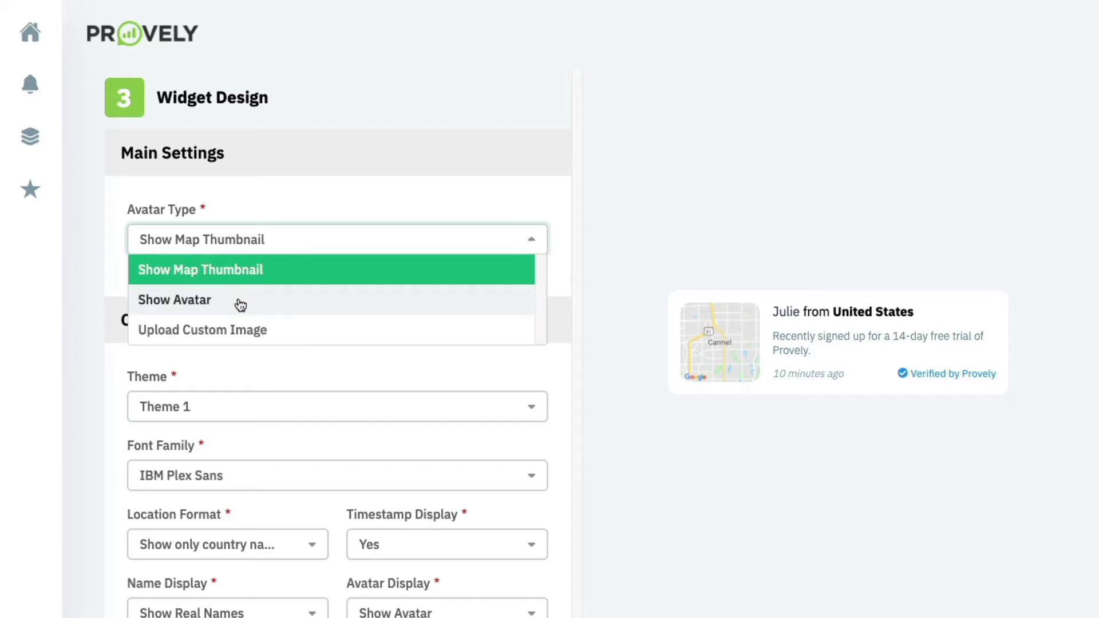
{"action": "left_click", "coordinate": [335, 306]}
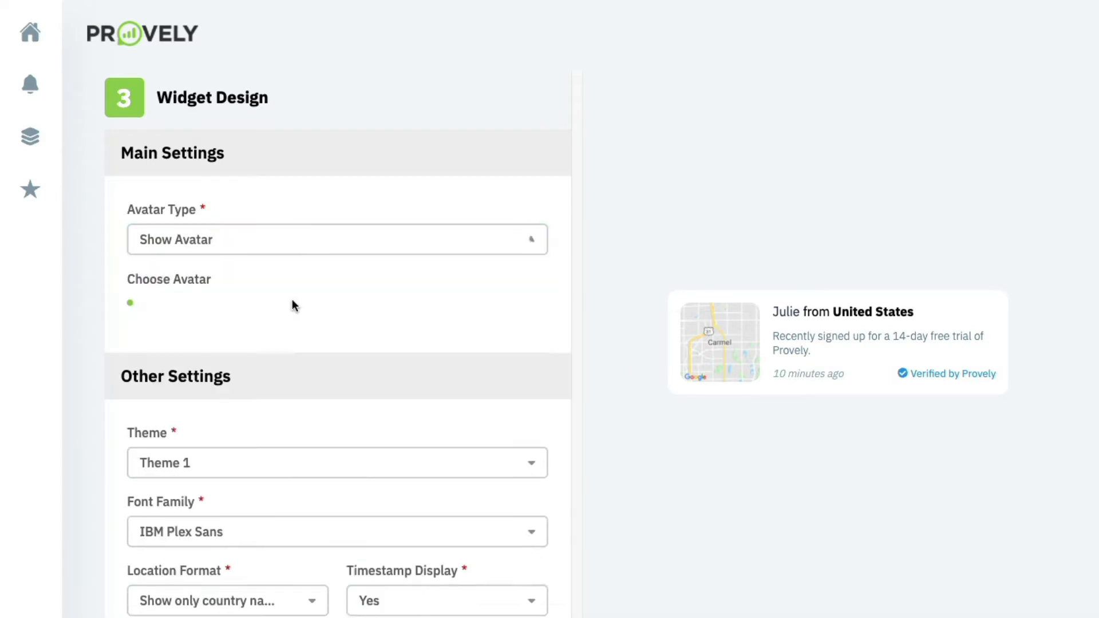
{"action": "left_click", "coordinate": [342, 251]}
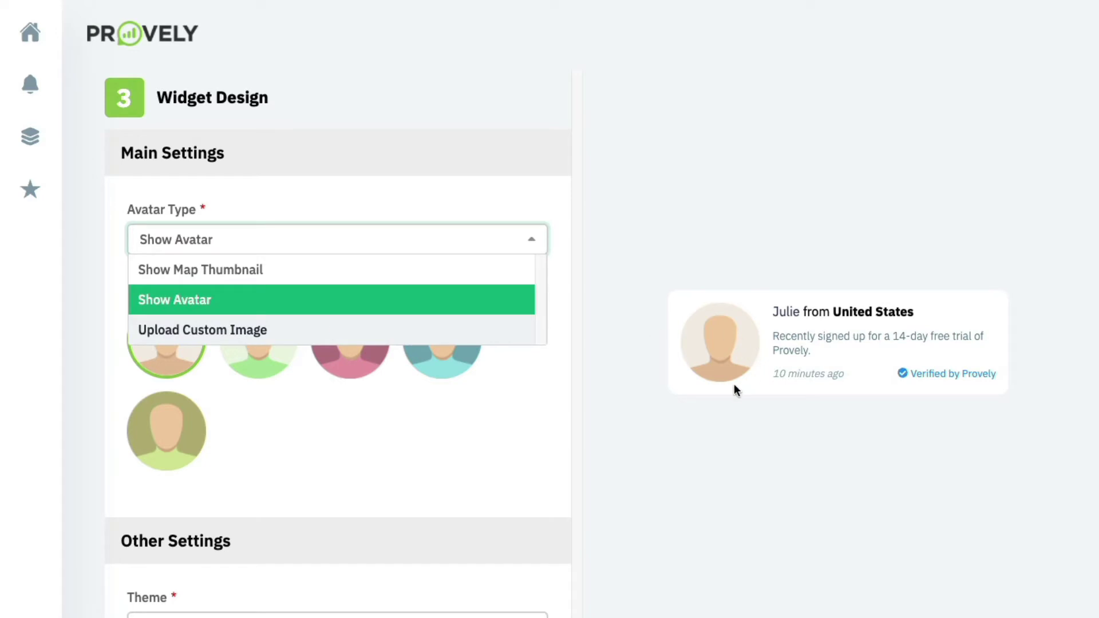
{"action": "left_click", "coordinate": [344, 277]}
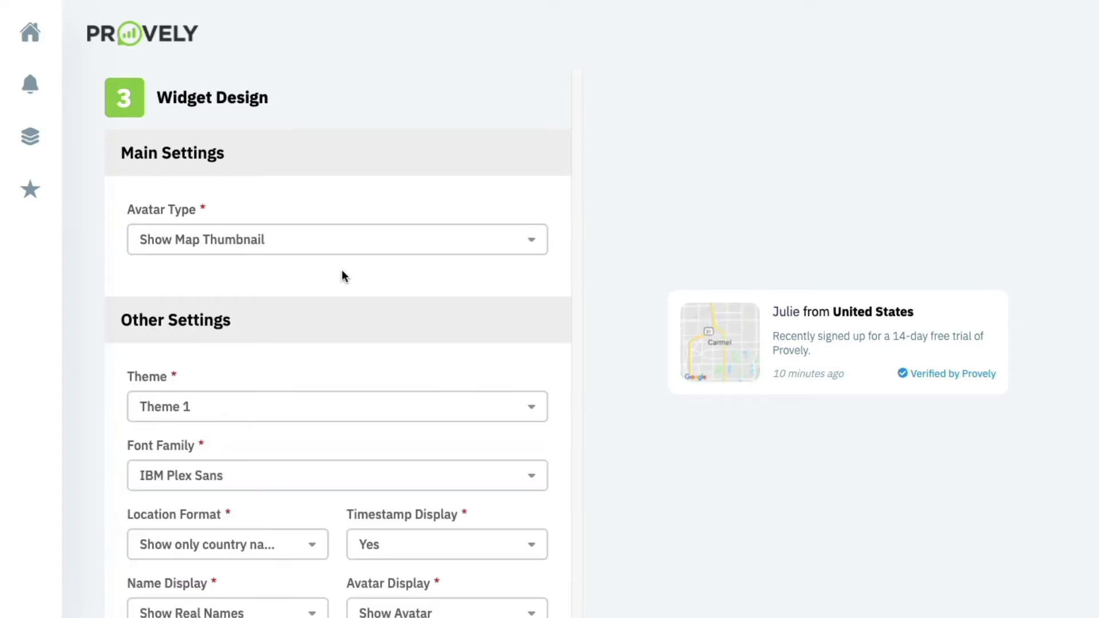
{"action": "scroll", "coordinate": [344, 276], "scroll_direction": "down", "scroll_amount": 3}
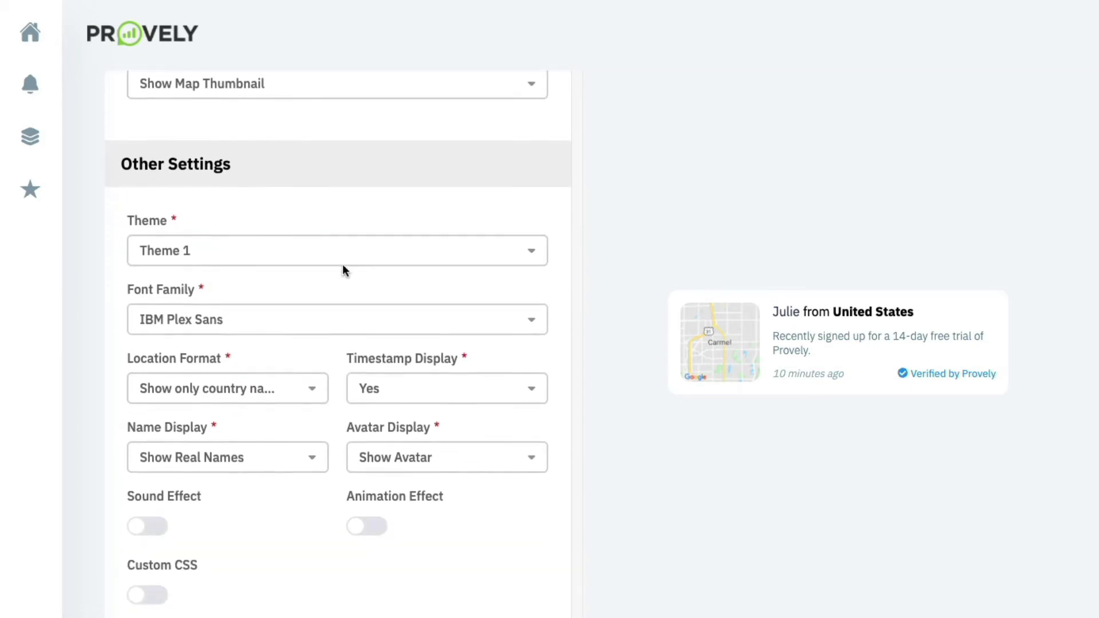
Try Themes 2, 3 and 4, then settle on Theme 5.
{"action": "left_click", "coordinate": [342, 263]}
{"action": "left_click", "coordinate": [266, 307]}
{"action": "left_click", "coordinate": [281, 258]}
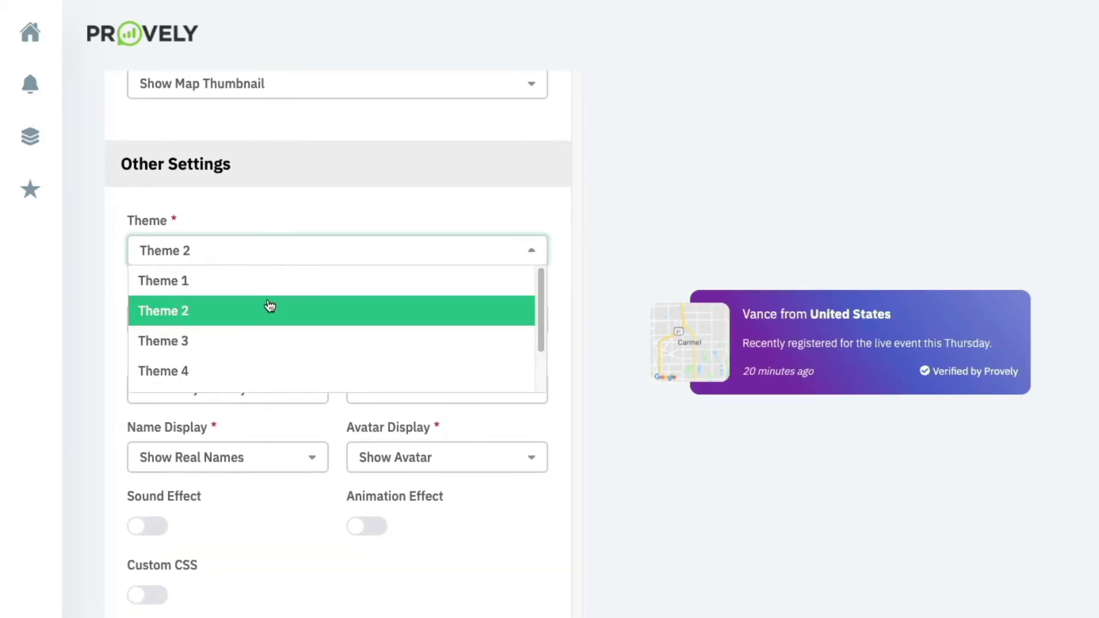
{"action": "left_click", "coordinate": [253, 343]}
{"action": "scroll", "coordinate": [253, 345], "scroll_direction": "down", "scroll_amount": 1}
{"action": "left_click", "coordinate": [293, 230]}
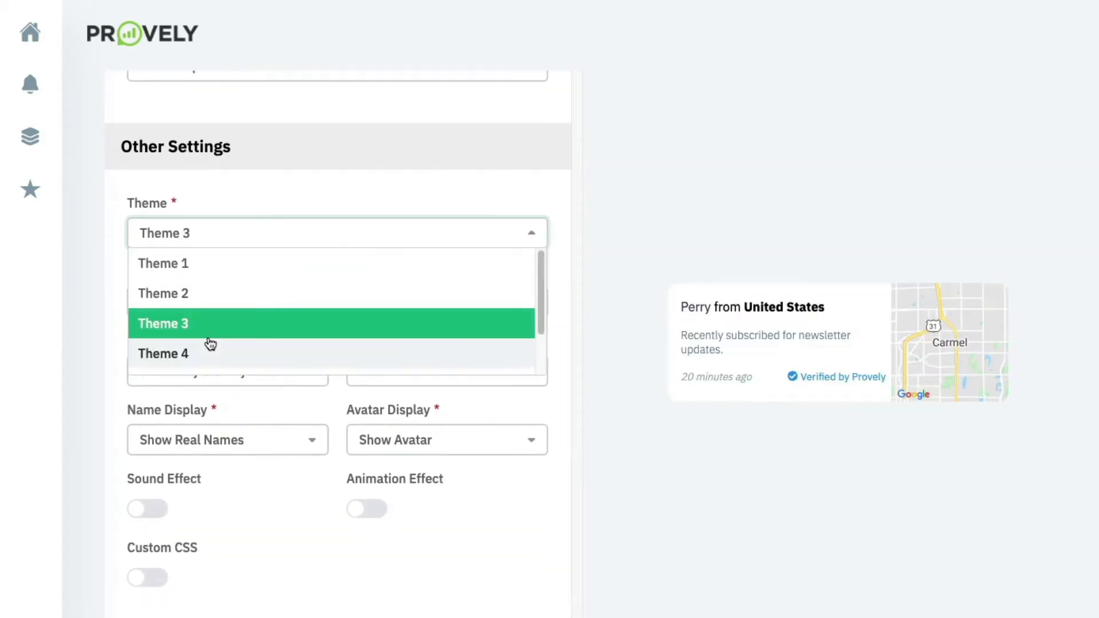
{"action": "left_click", "coordinate": [208, 342]}
{"action": "scroll", "coordinate": [216, 312], "scroll_direction": "down", "scroll_amount": 1}
{"action": "left_click", "coordinate": [255, 213]}
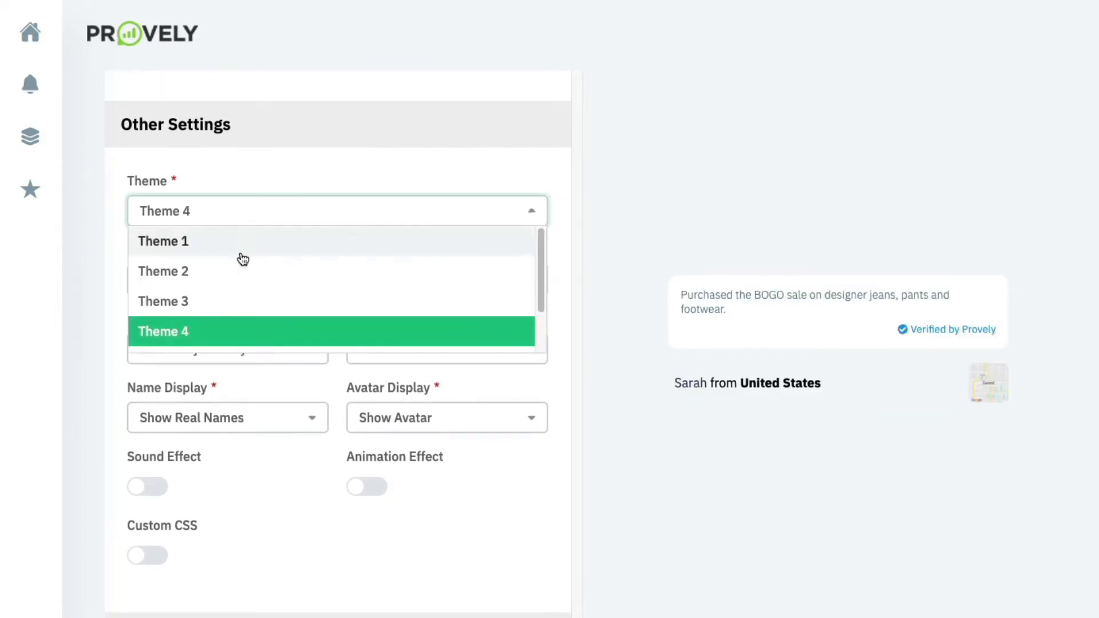
{"action": "scroll", "coordinate": [223, 321], "scroll_direction": "down", "scroll_amount": 2}
{"action": "left_click", "coordinate": [226, 314]}
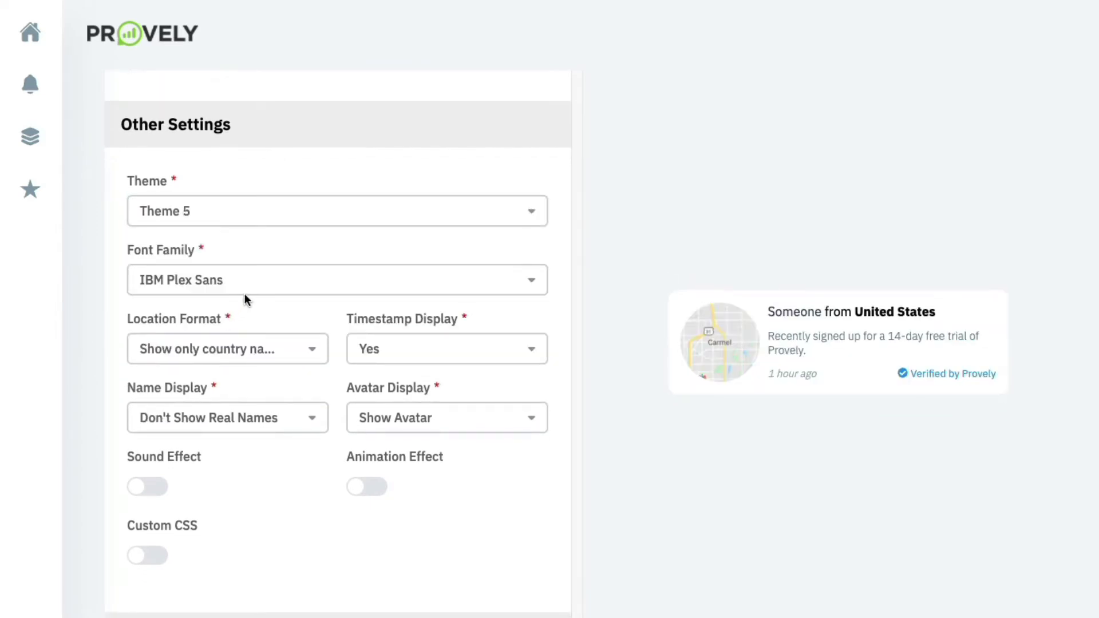
{"action": "scroll", "coordinate": [391, 279], "scroll_direction": "down", "scroll_amount": 1}
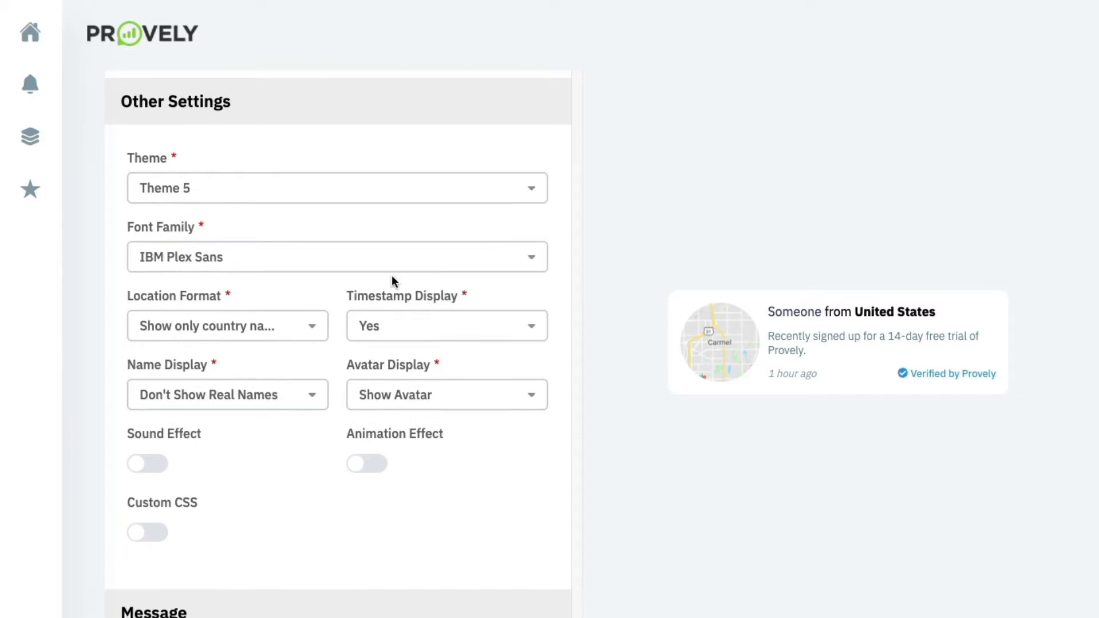
Keep the location as country only, with timestamp and avatar shown.
{"action": "left_click", "coordinate": [261, 322]}
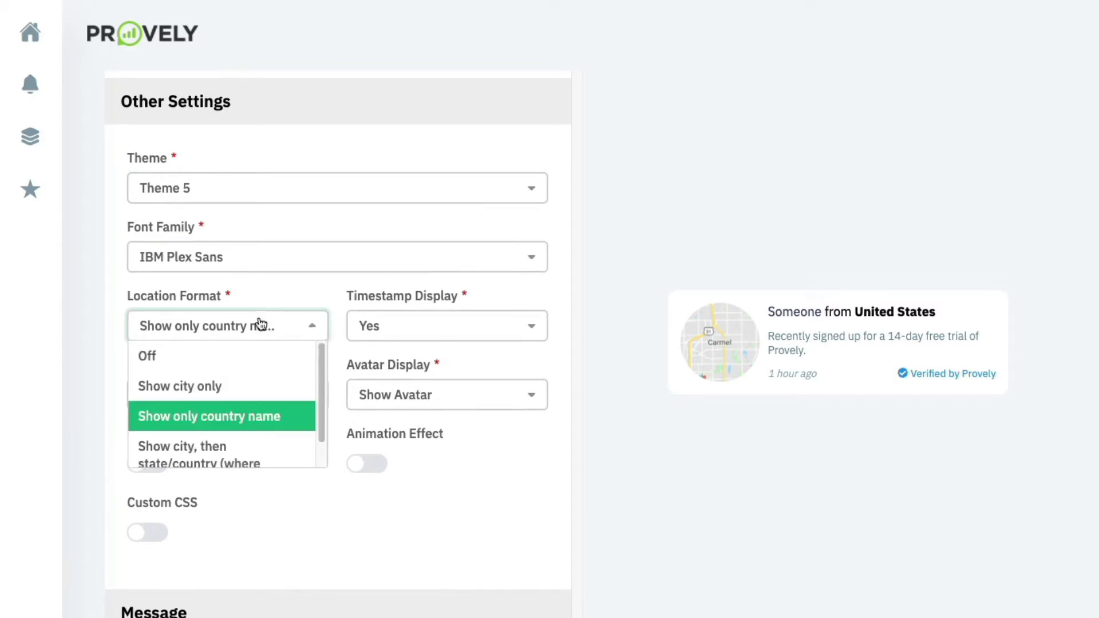
{"action": "scroll", "coordinate": [263, 371], "scroll_direction": "down", "scroll_amount": 1}
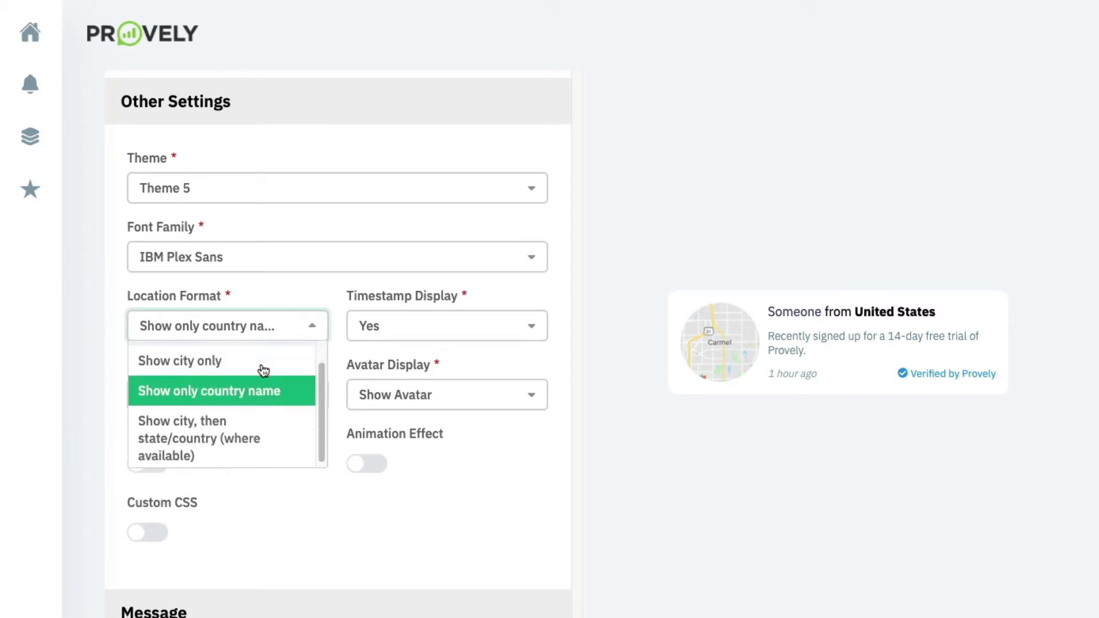
{"action": "left_click", "coordinate": [417, 286]}
{"action": "left_click", "coordinate": [416, 325]}
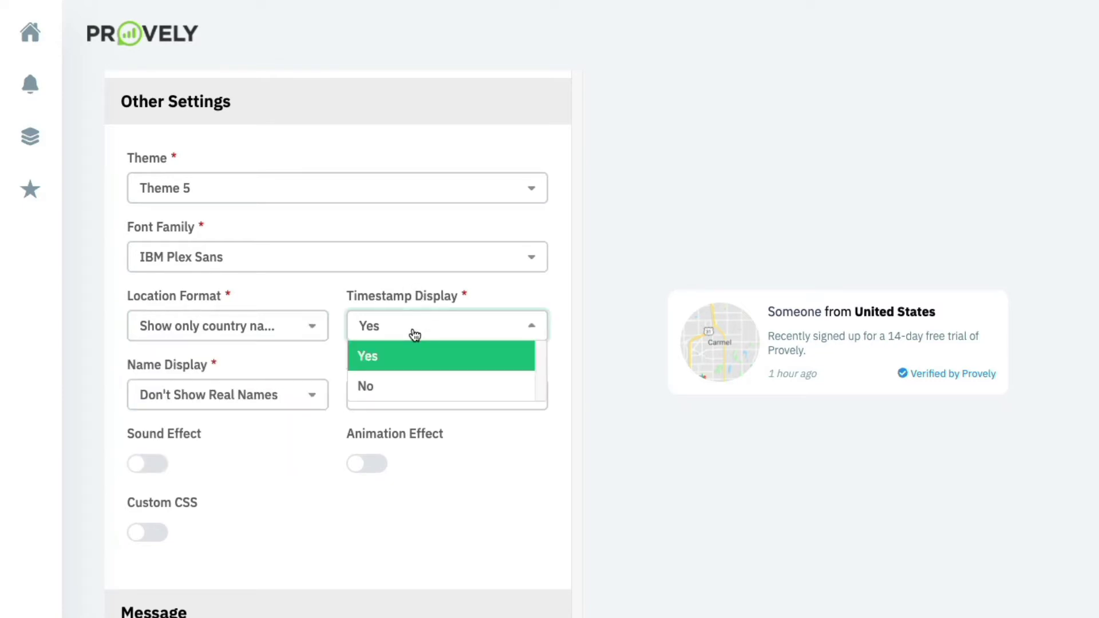
{"action": "left_click", "coordinate": [337, 330]}
{"action": "left_click", "coordinate": [246, 394]}
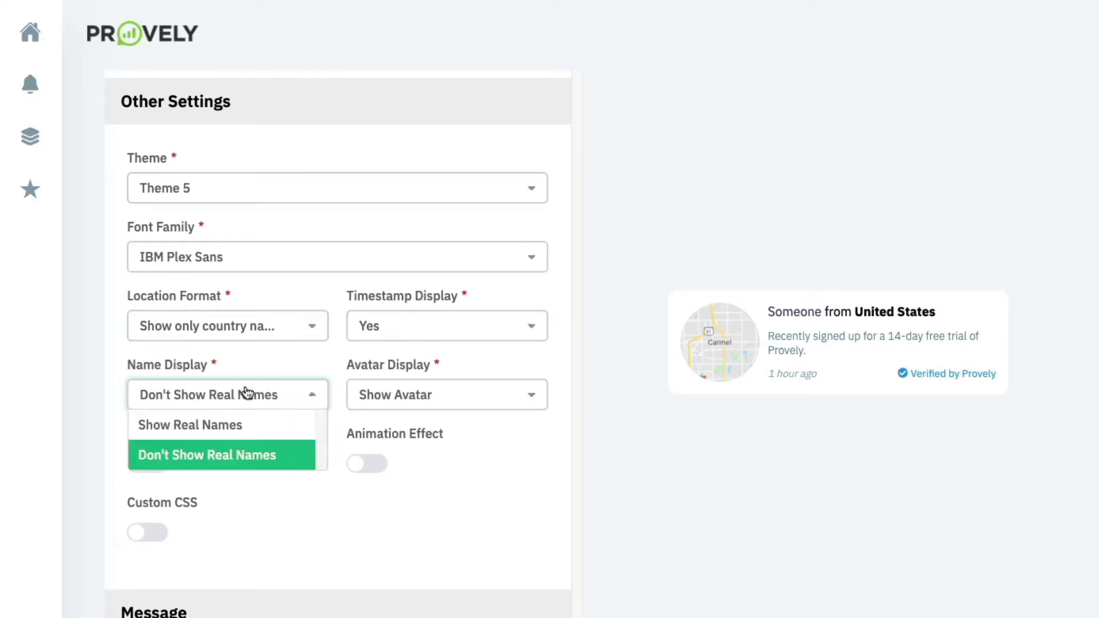
{"action": "left_click", "coordinate": [408, 402]}
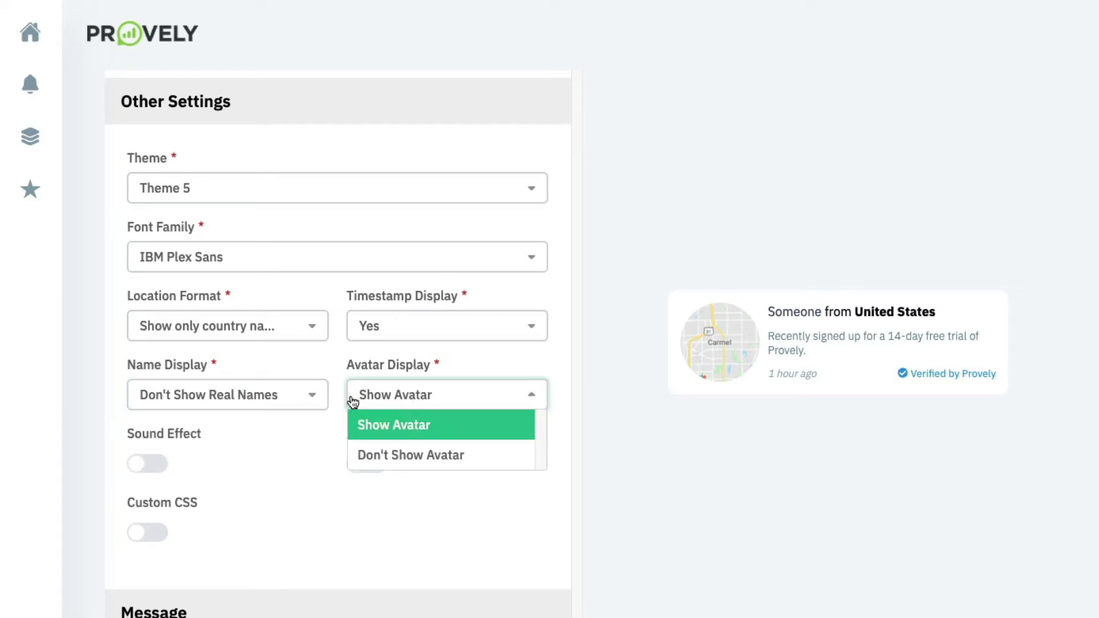
{"action": "left_click", "coordinate": [328, 345]}
Try the Achievement sound and Bounce and Flash animations, then turn both effects off.
{"action": "left_click", "coordinate": [159, 464]}
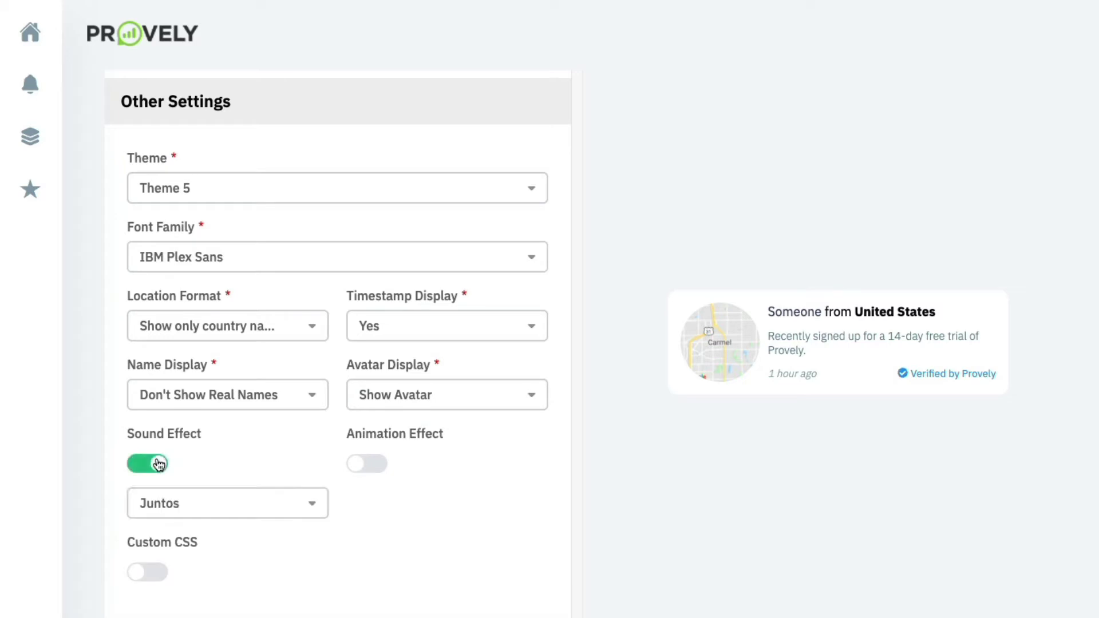
{"action": "left_click", "coordinate": [188, 503]}
{"action": "left_click", "coordinate": [193, 563]}
{"action": "left_click", "coordinate": [159, 468]}
{"action": "left_click", "coordinate": [363, 461]}
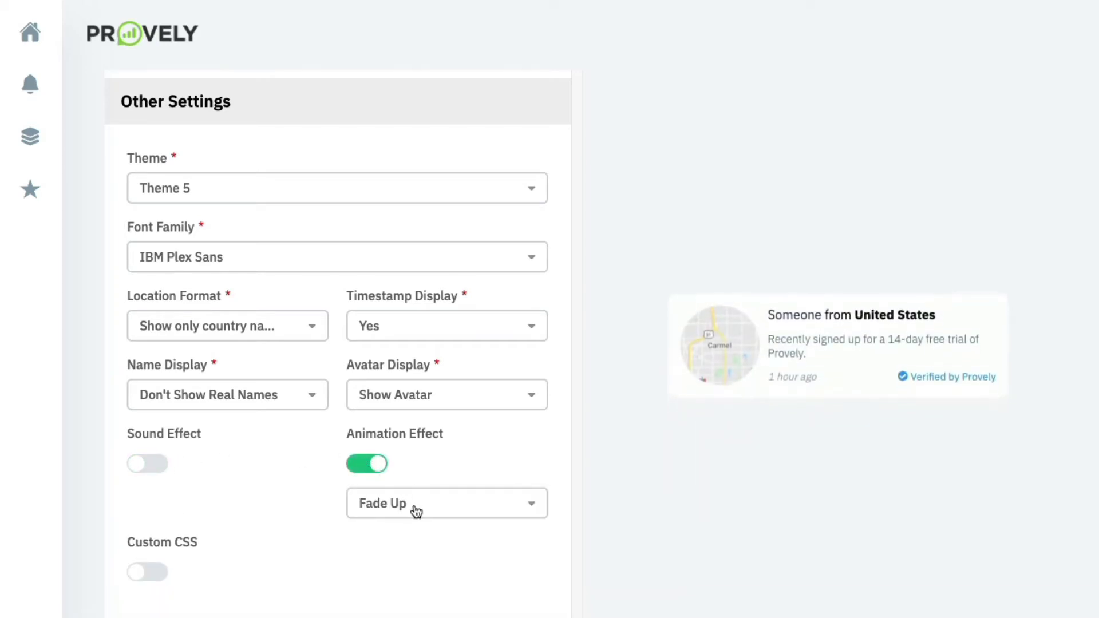
{"action": "left_click", "coordinate": [433, 509]}
{"action": "left_click", "coordinate": [395, 563]}
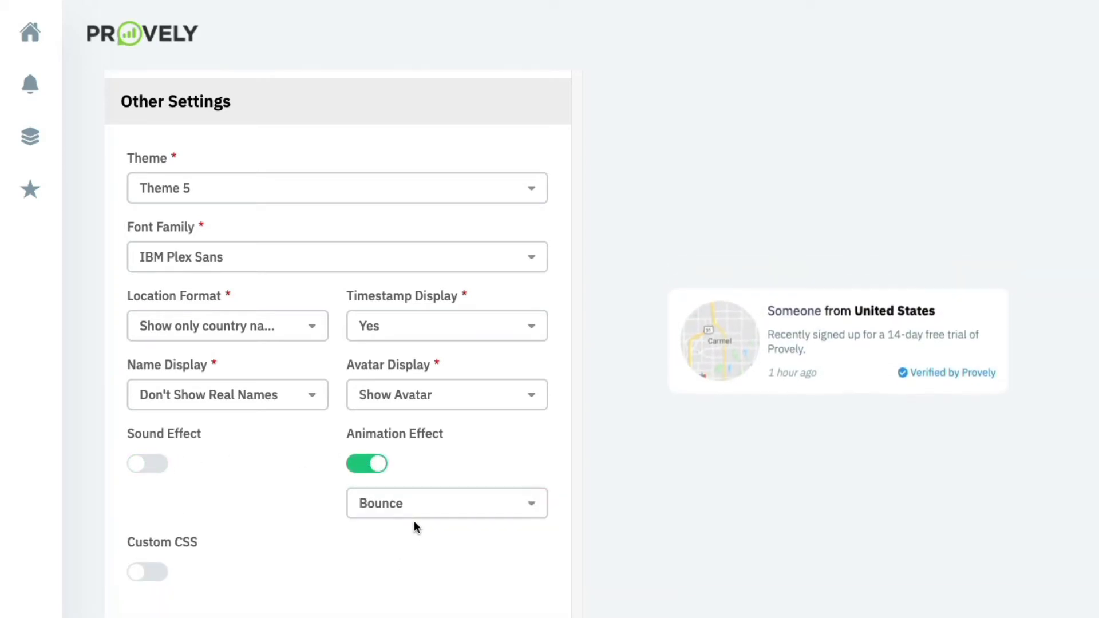
{"action": "left_click", "coordinate": [415, 519]}
{"action": "left_click", "coordinate": [406, 595]}
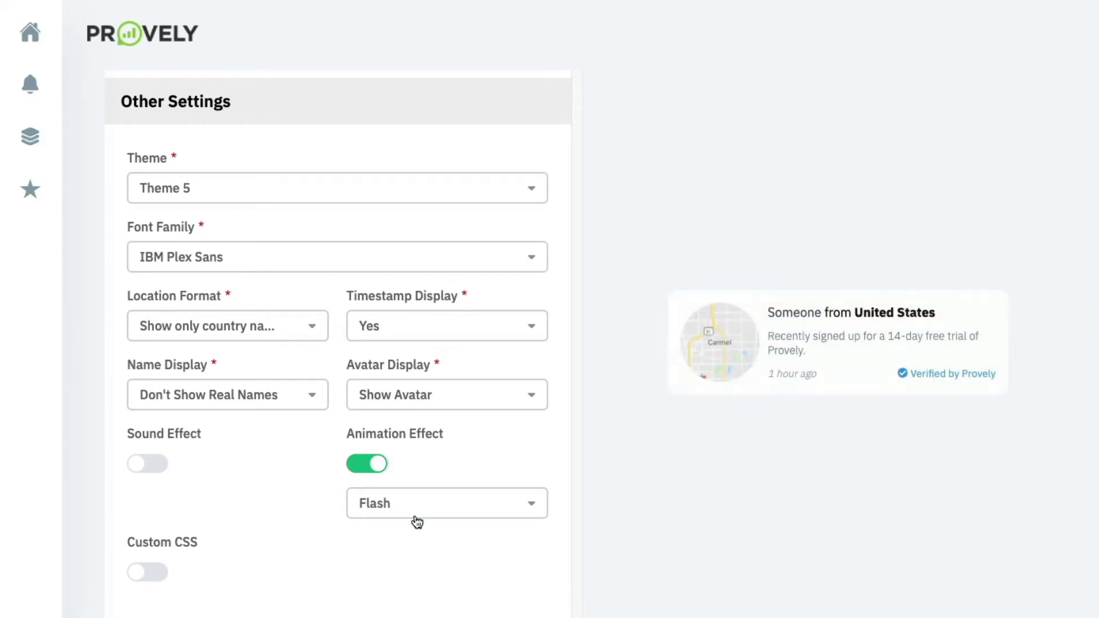
{"action": "left_click", "coordinate": [387, 511]}
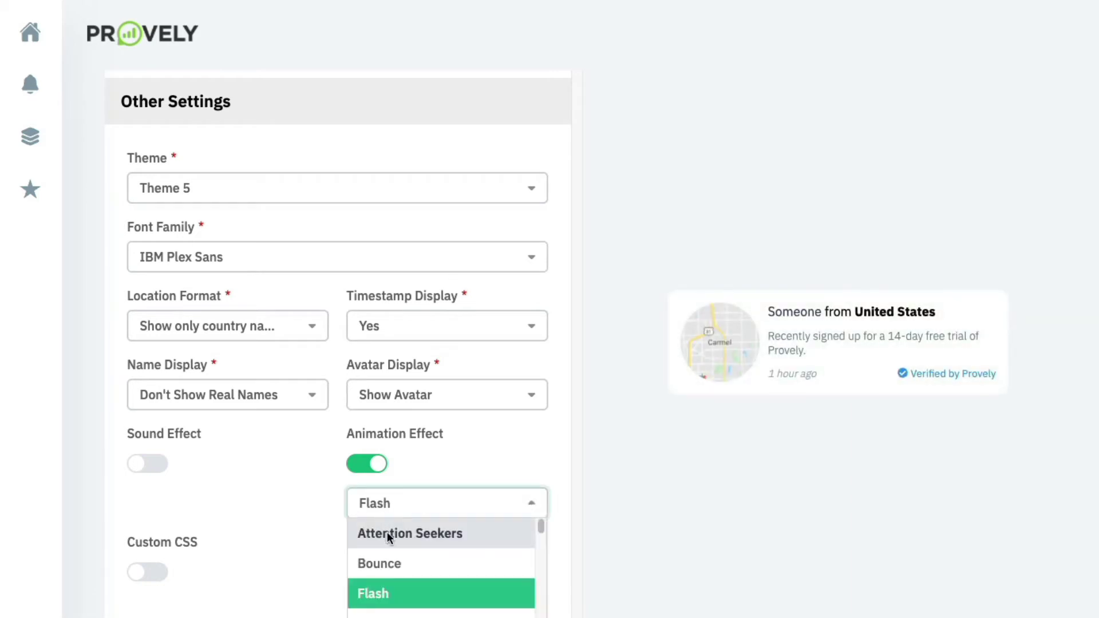
{"action": "left_click", "coordinate": [366, 464]}
{"action": "scroll", "coordinate": [229, 509], "scroll_direction": "down", "scroll_amount": 1}
Enable Custom CSS, leaving the CSS box empty.
{"action": "left_click", "coordinate": [162, 508]}
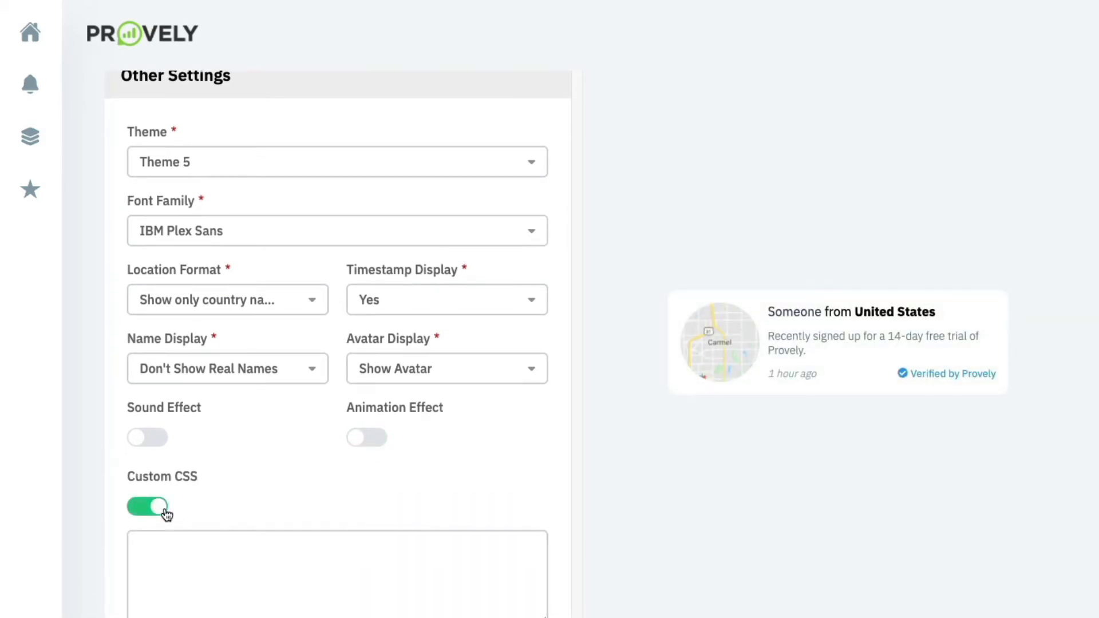
{"action": "scroll", "coordinate": [164, 512], "scroll_direction": "down", "scroll_amount": 3}
{"action": "left_click", "coordinate": [166, 509]}
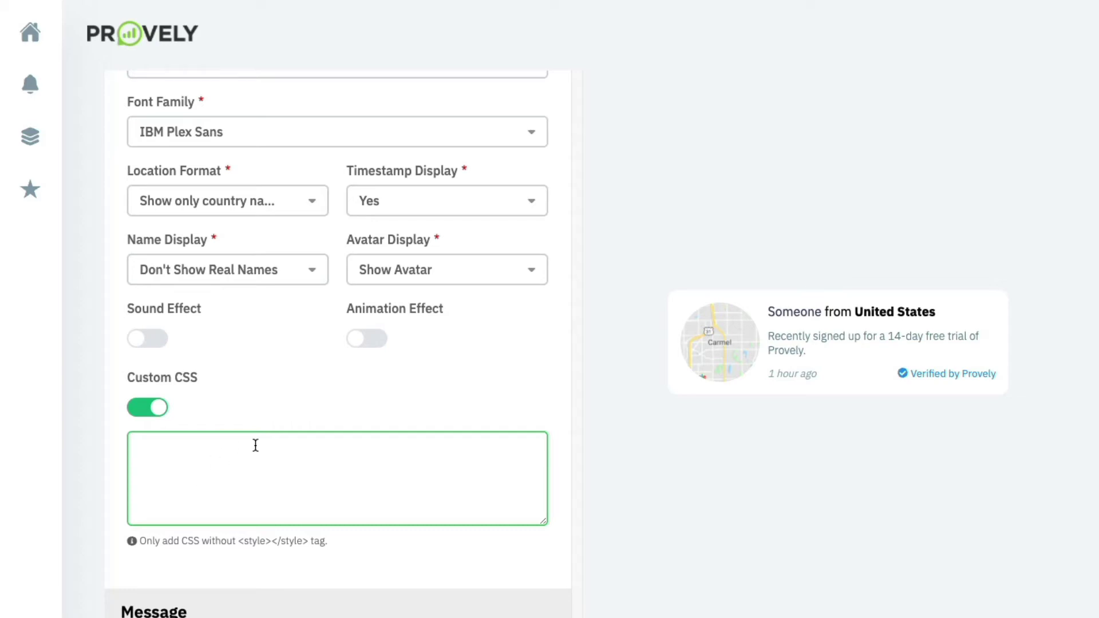
{"action": "scroll", "coordinate": [256, 446], "scroll_direction": "down", "scroll_amount": 3}
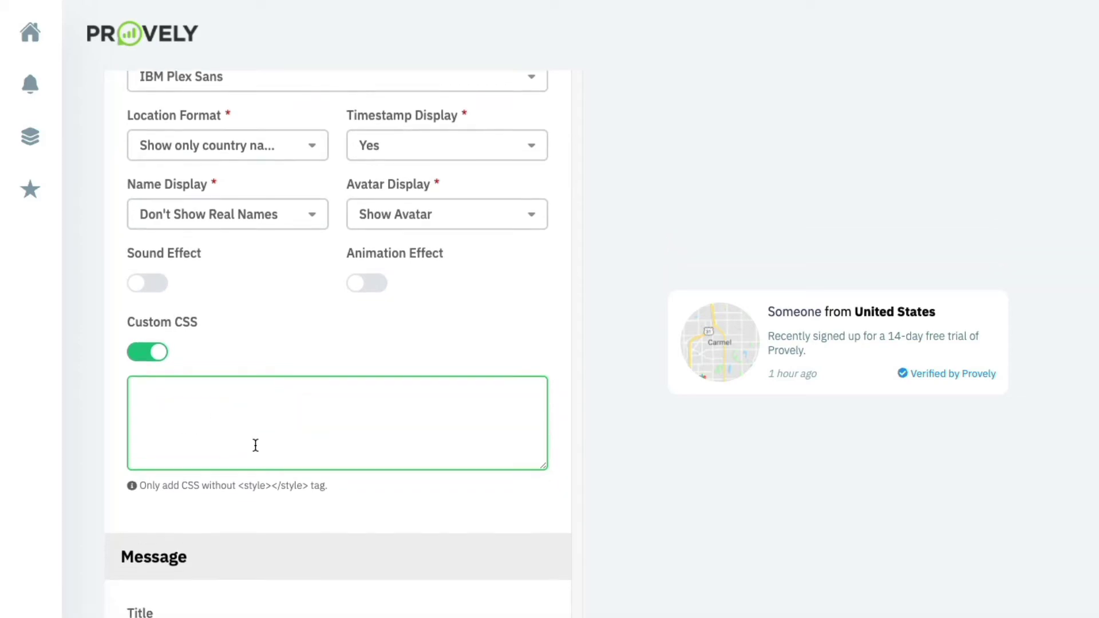
{"action": "scroll", "coordinate": [255, 445], "scroll_direction": "down", "scroll_amount": 4}
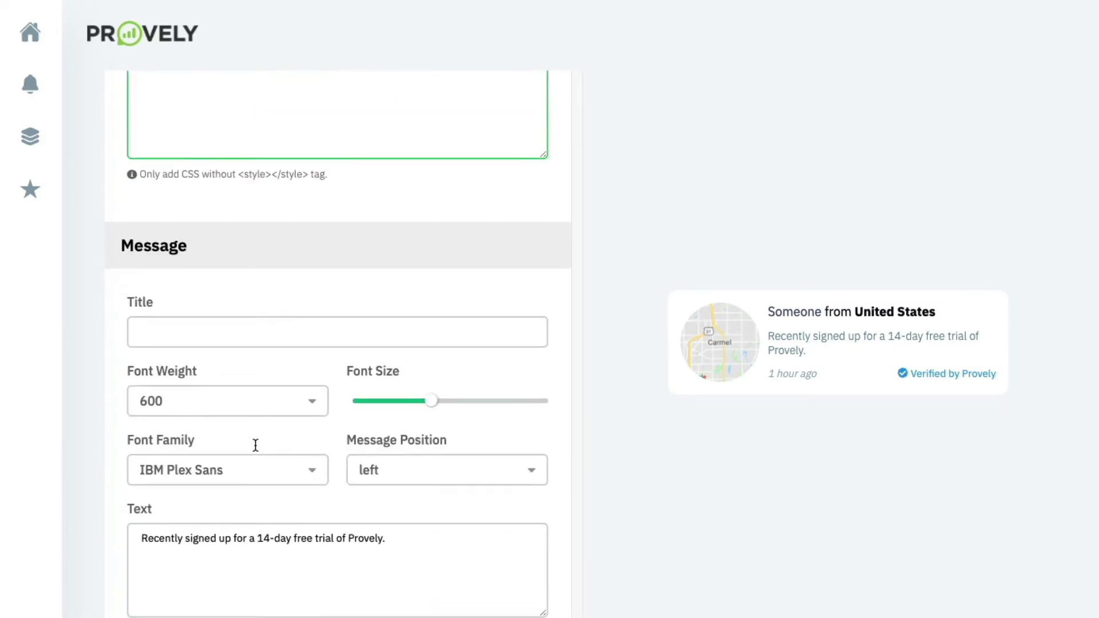
Set the title to 'Live webinar coming this THURSDAY!' with font weight 200 and smaller size.
{"action": "left_click", "coordinate": [244, 326]}
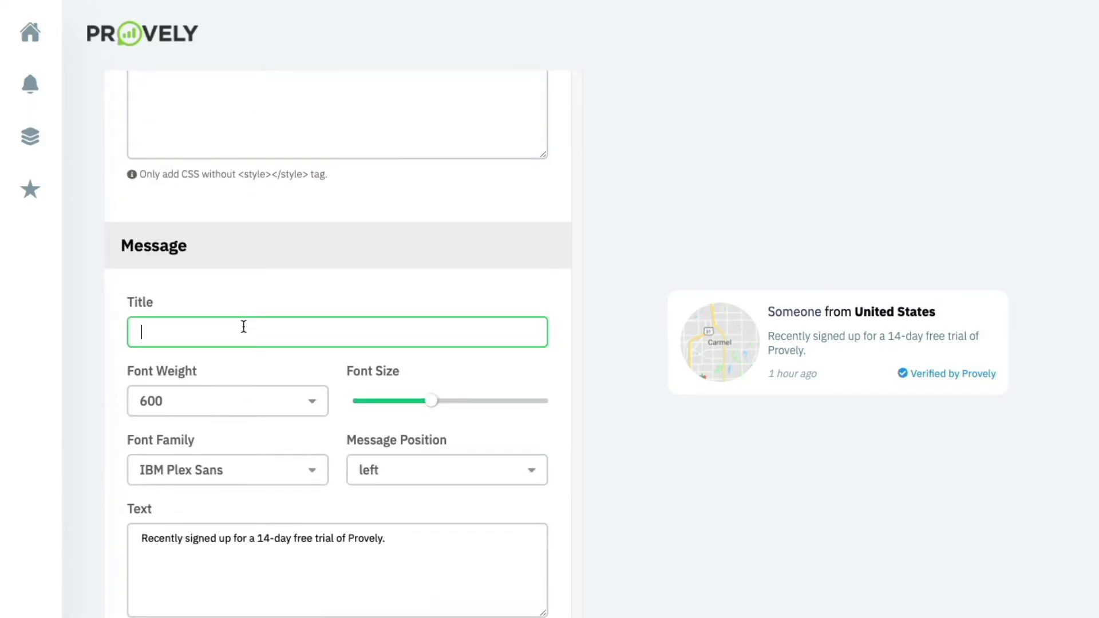
{"action": "type", "text": "Webinar"}
{"action": "key", "text": "ctrl+a"}
{"action": "type", "text": "Live webinar"}
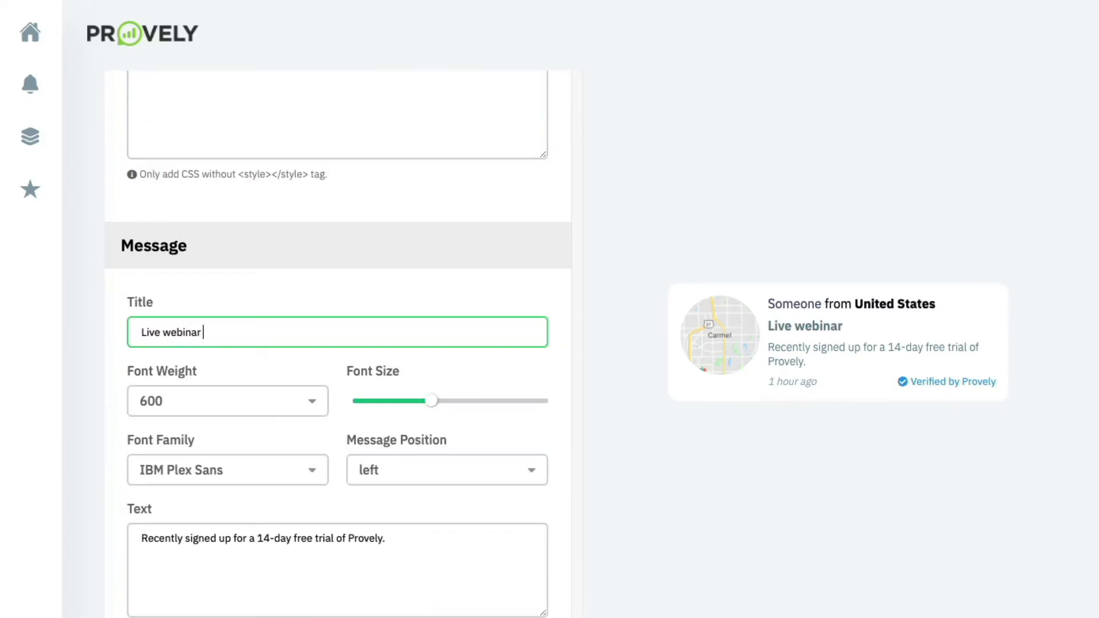
{"action": "type", "text": " coming this"}
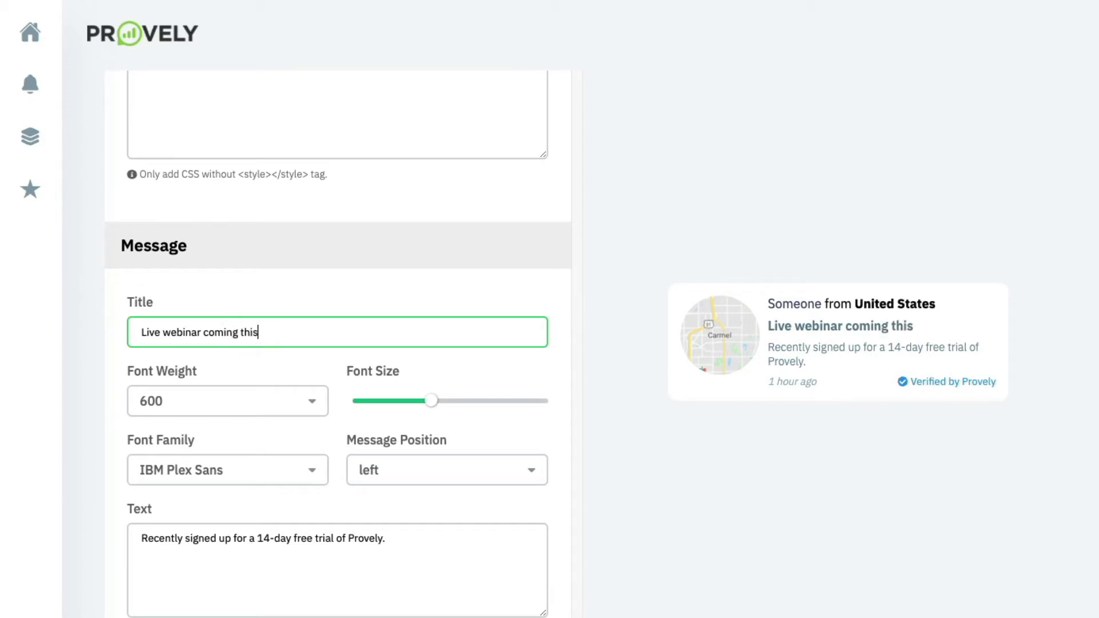
{"action": "type", "text": " THURSDAY!"}
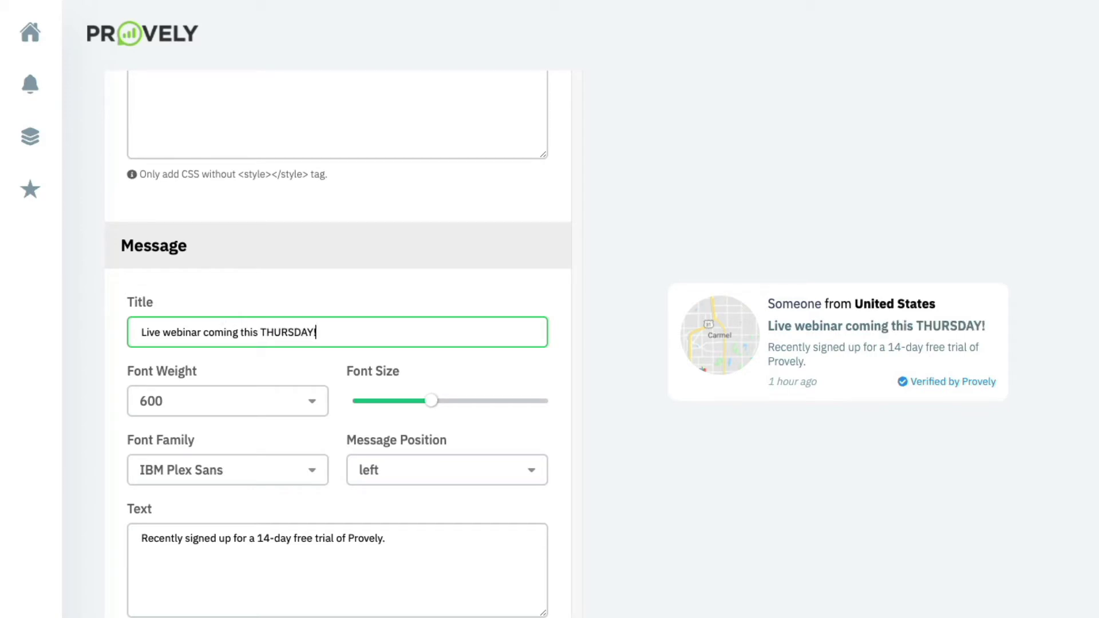
{"action": "left_click", "coordinate": [211, 400]}
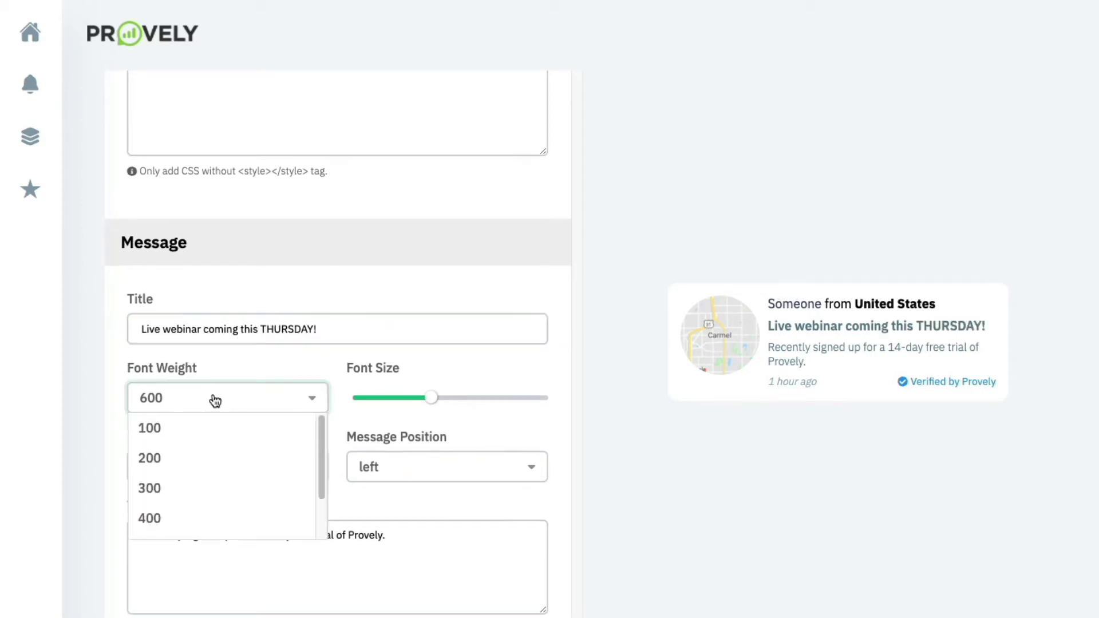
{"action": "left_click", "coordinate": [196, 457]}
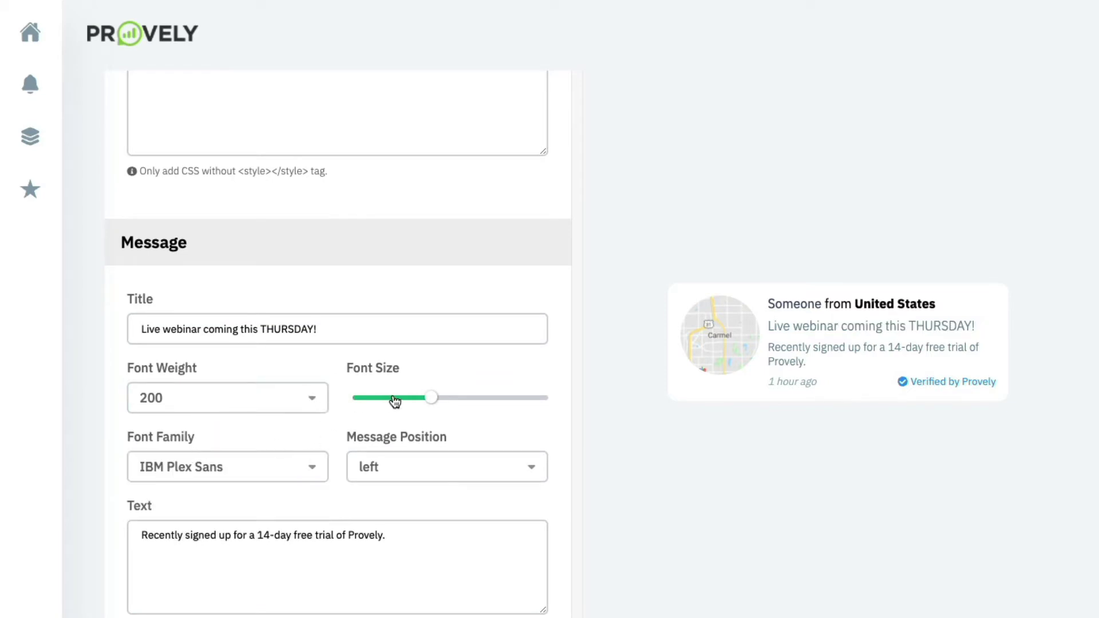
{"action": "left_click_drag", "start_coordinate": [423, 399], "coordinate": [405, 399]}
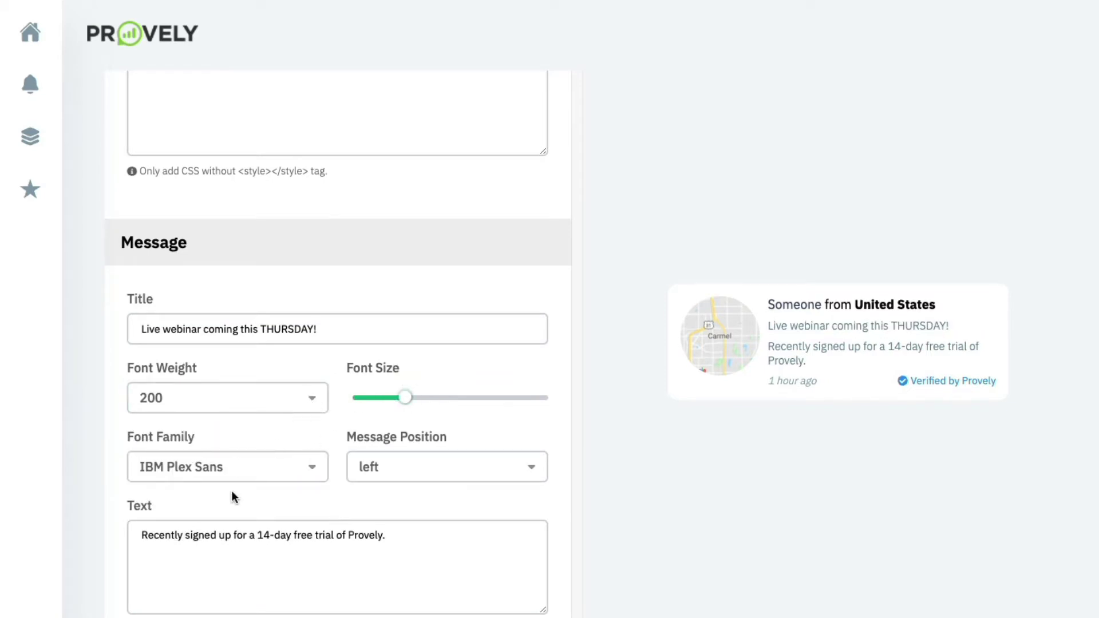
{"action": "scroll", "coordinate": [233, 497], "scroll_direction": "down", "scroll_amount": 2}
Change the message text to 'Recently signed up for the upcoming webinar.'.
{"action": "left_click", "coordinate": [234, 477]}
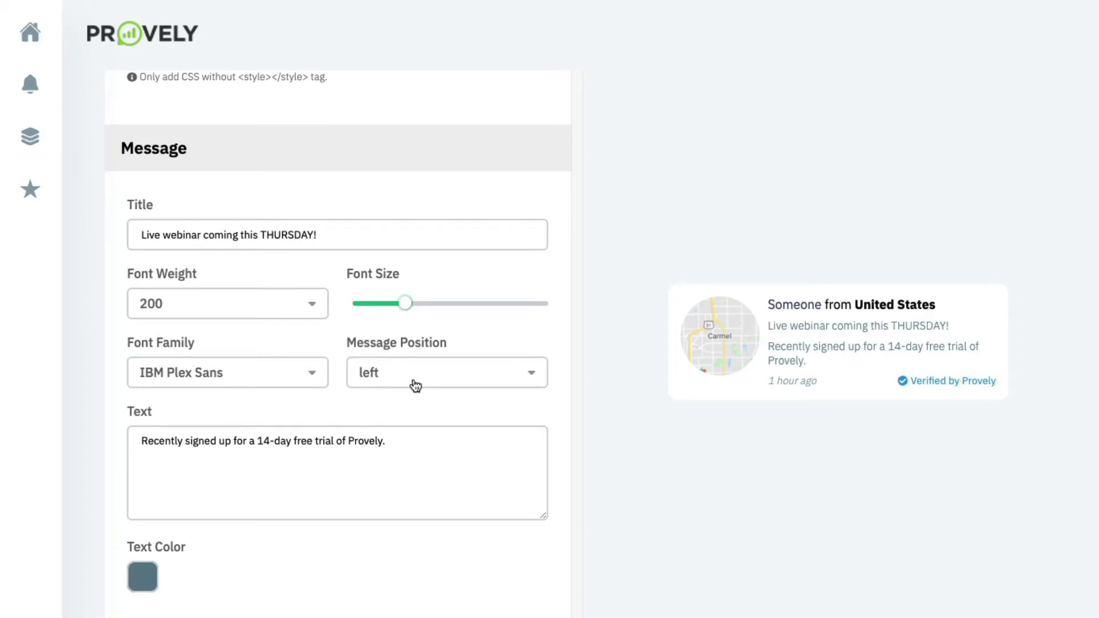
{"action": "scroll", "coordinate": [228, 441], "scroll_direction": "down", "scroll_amount": 2}
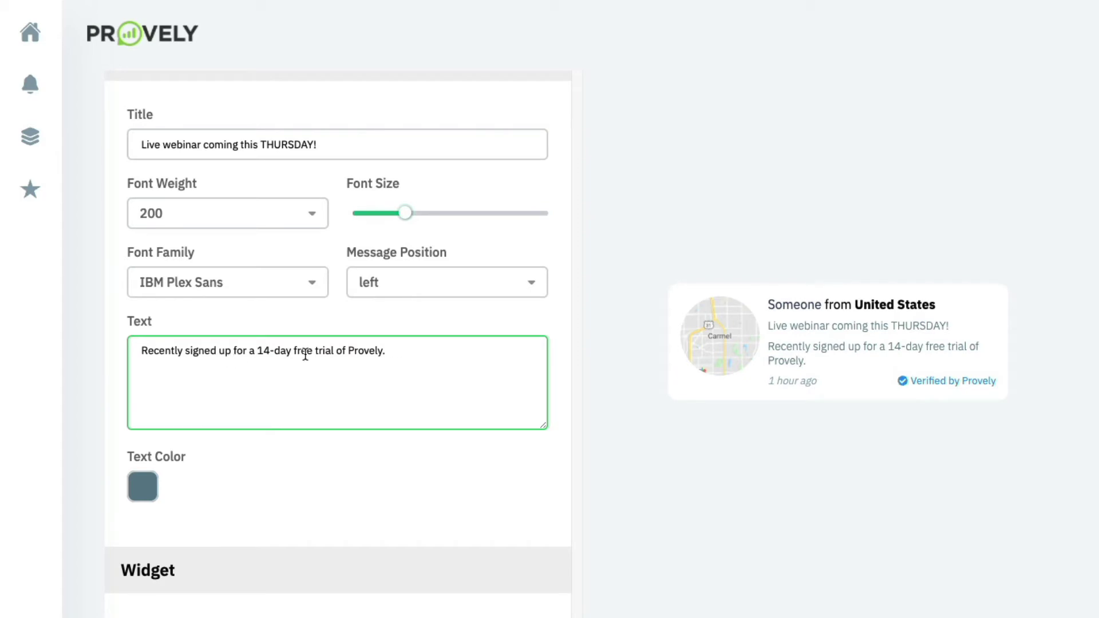
{"action": "left_click_drag", "start_coordinate": [389, 355], "coordinate": [235, 355]}
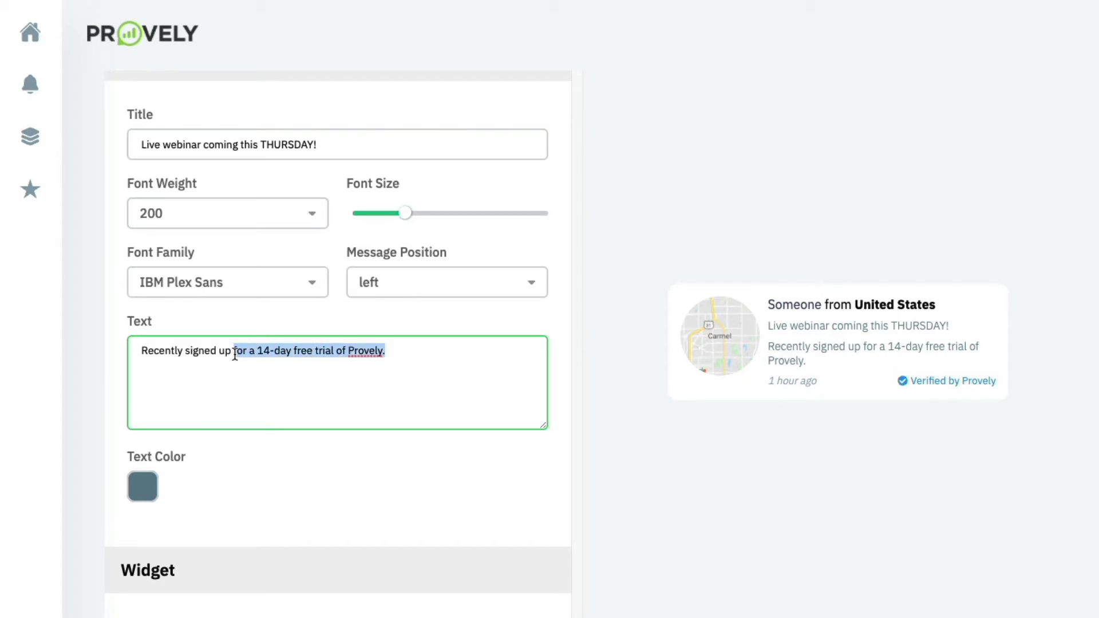
{"action": "type", "text": "for the cu"}
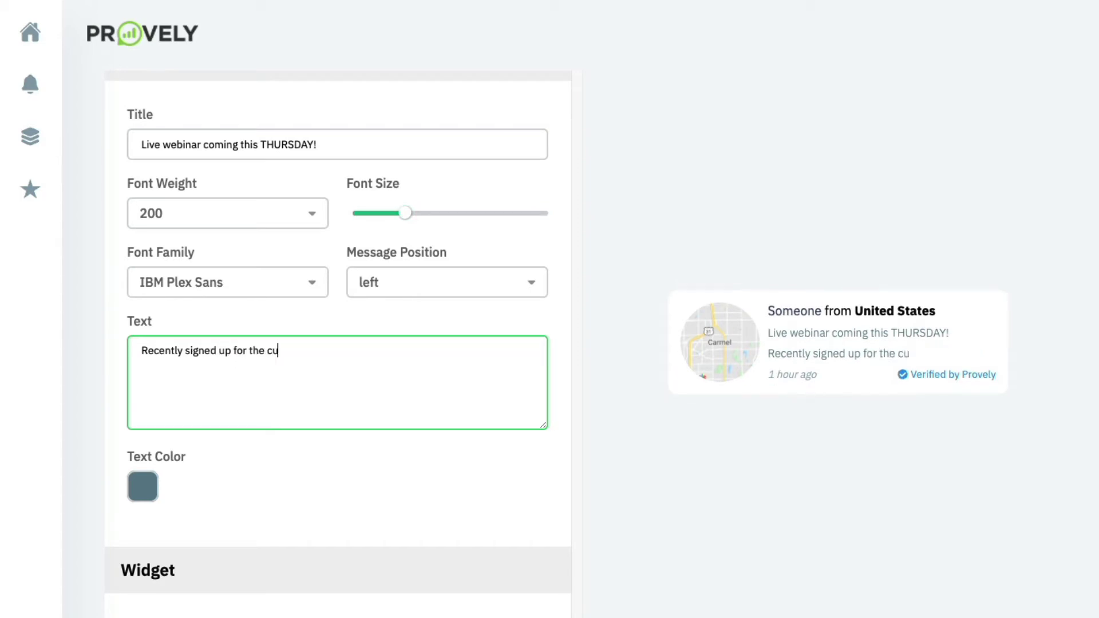
{"action": "key", "text": "BackSpace"}
{"action": "key", "text": "BackSpace"}
{"action": "type", "text": "upcoming webinar."}
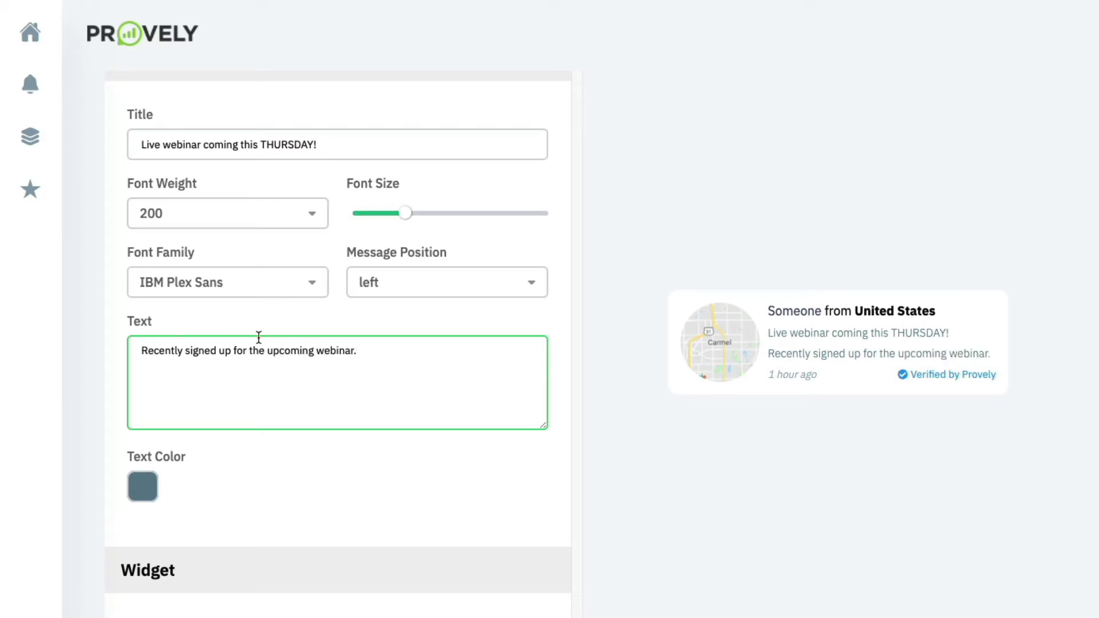
{"action": "scroll", "coordinate": [250, 435], "scroll_direction": "down", "scroll_amount": 2}
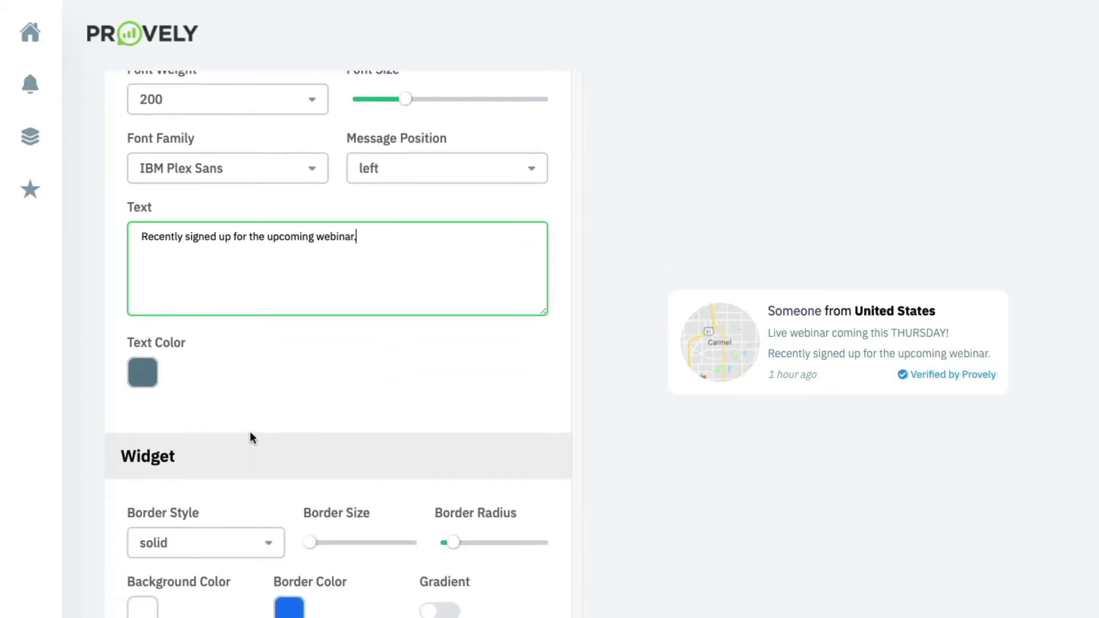
Make the notification's message text deep purple.
{"action": "left_click", "coordinate": [129, 371]}
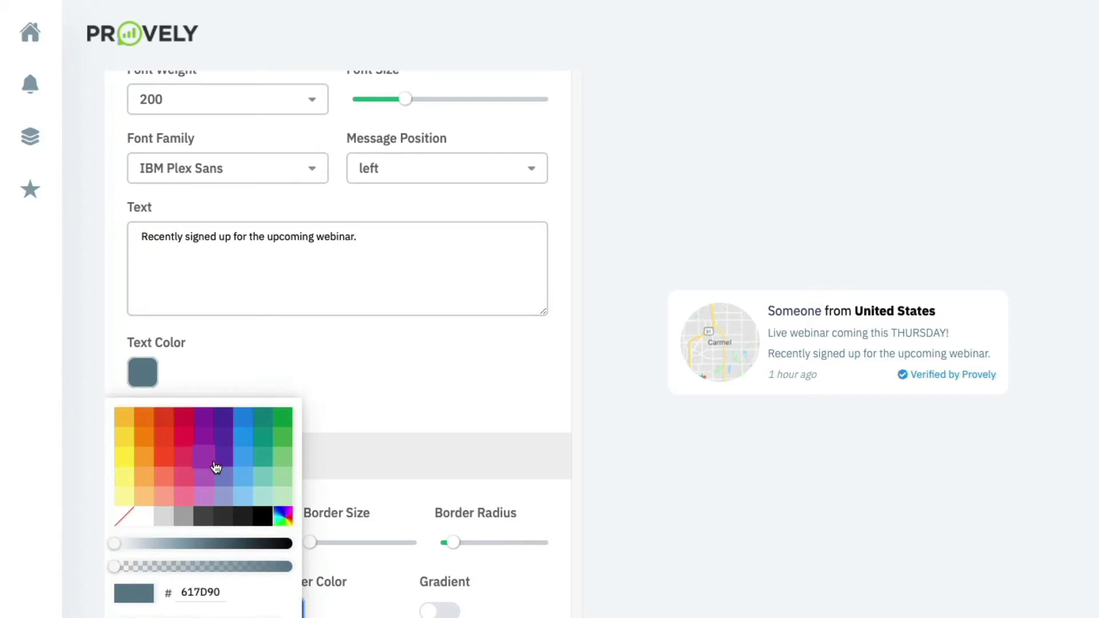
{"action": "left_click", "coordinate": [227, 425]}
{"action": "left_click", "coordinate": [288, 359]}
{"action": "scroll", "coordinate": [251, 344], "scroll_direction": "down", "scroll_amount": 4}
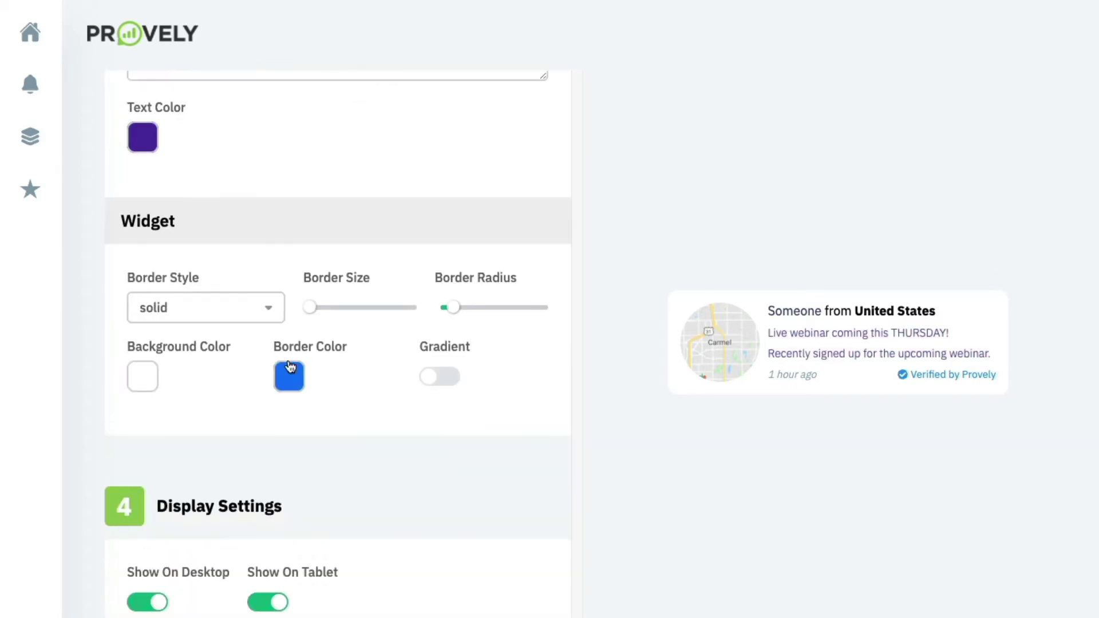
Give the popup a thin solid orange (#EEA016) border with near-zero corner radius.
{"action": "left_click", "coordinate": [242, 320]}
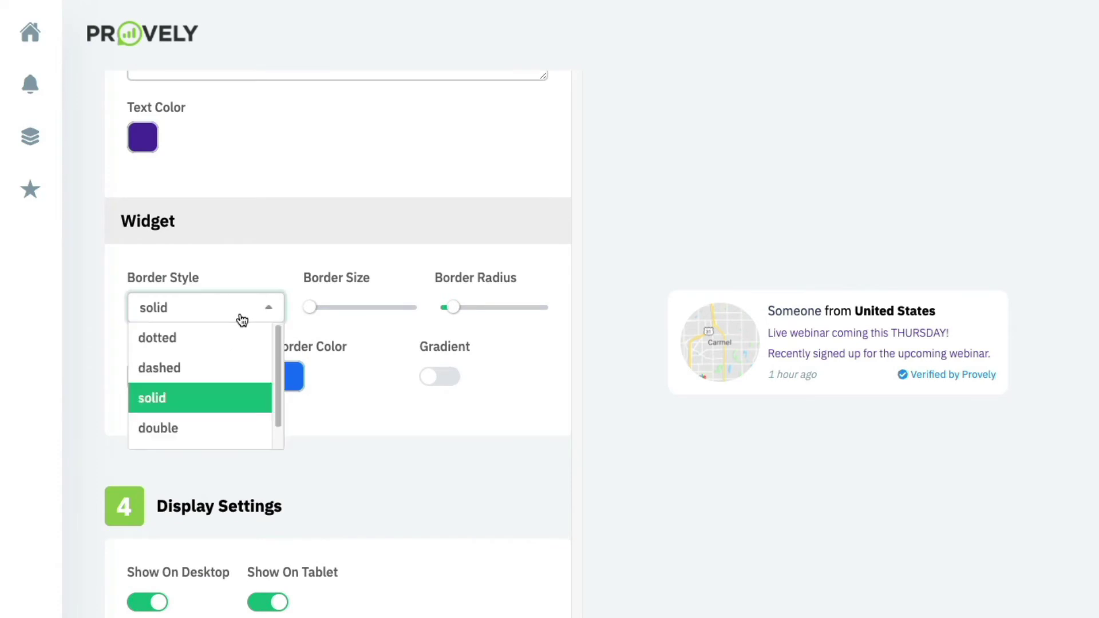
{"action": "left_click", "coordinate": [310, 309]}
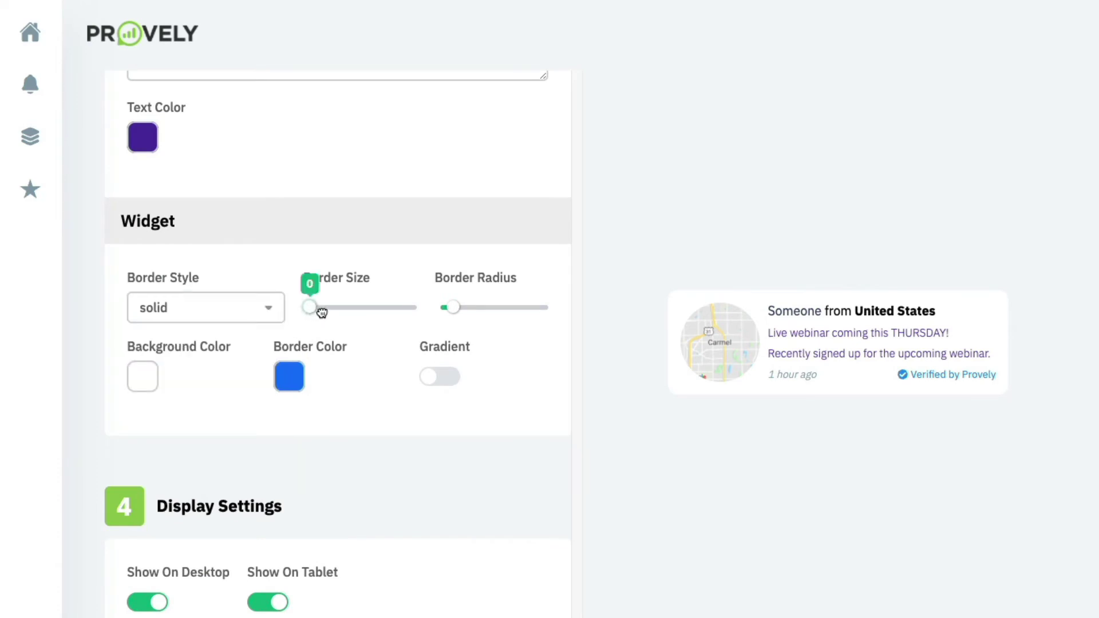
{"action": "left_click_drag", "start_coordinate": [310, 308], "coordinate": [332, 307]}
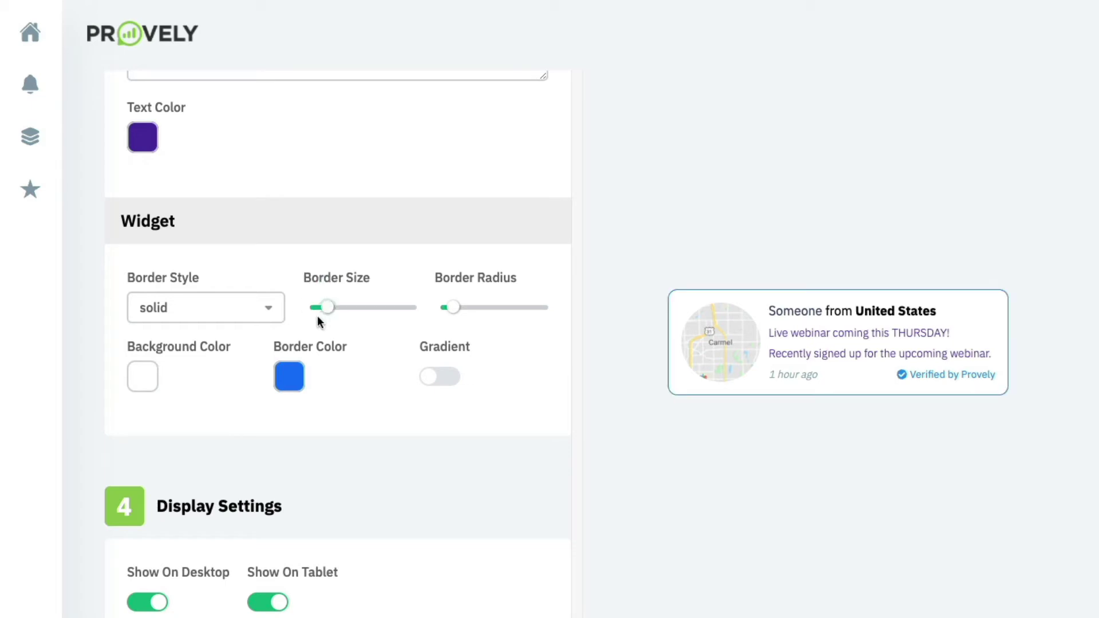
{"action": "left_click", "coordinate": [293, 378]}
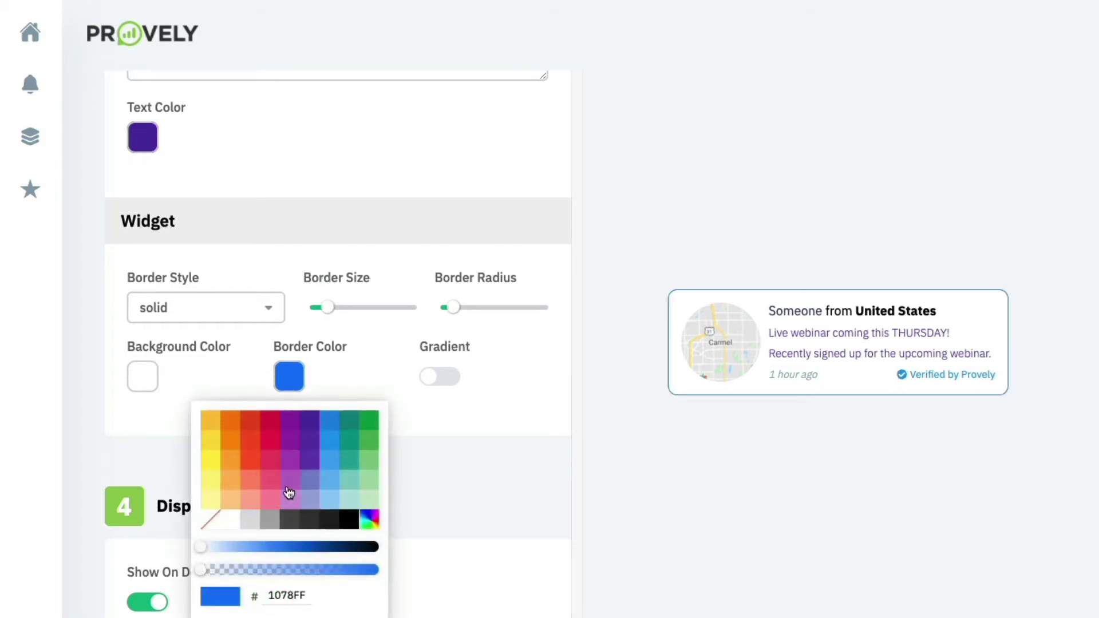
{"action": "left_click", "coordinate": [231, 457]}
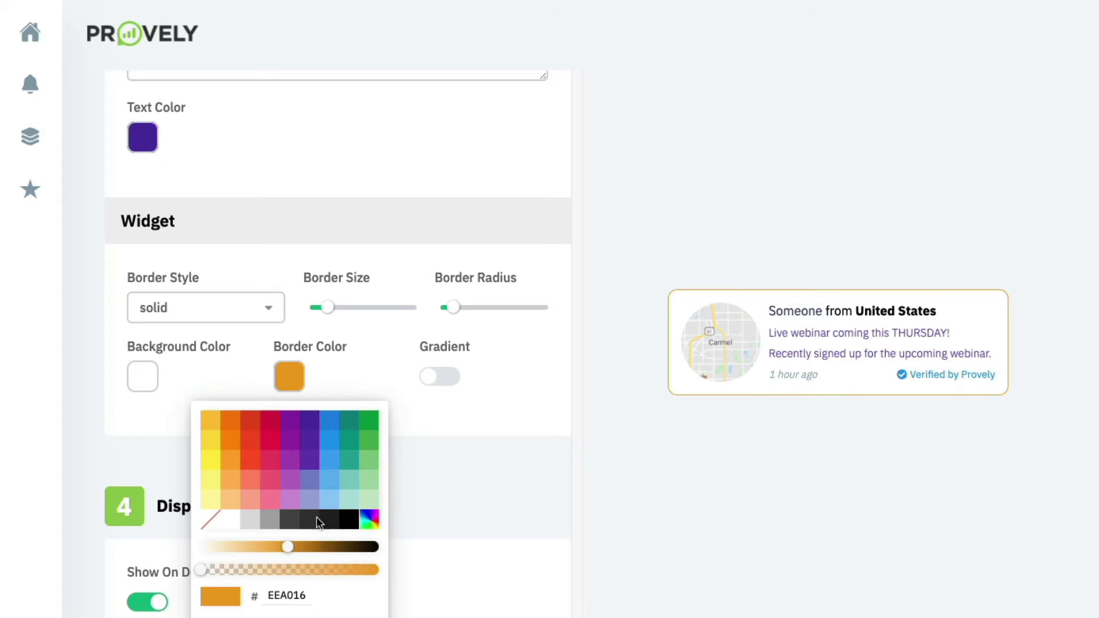
{"action": "left_click", "coordinate": [369, 351]}
{"action": "mouse_move", "coordinate": [458, 307]}
{"action": "left_mouse_down"}
{"action": "mouse_move", "coordinate": [508, 308]}
{"action": "mouse_move", "coordinate": [445, 310]}
{"action": "left_mouse_up"}
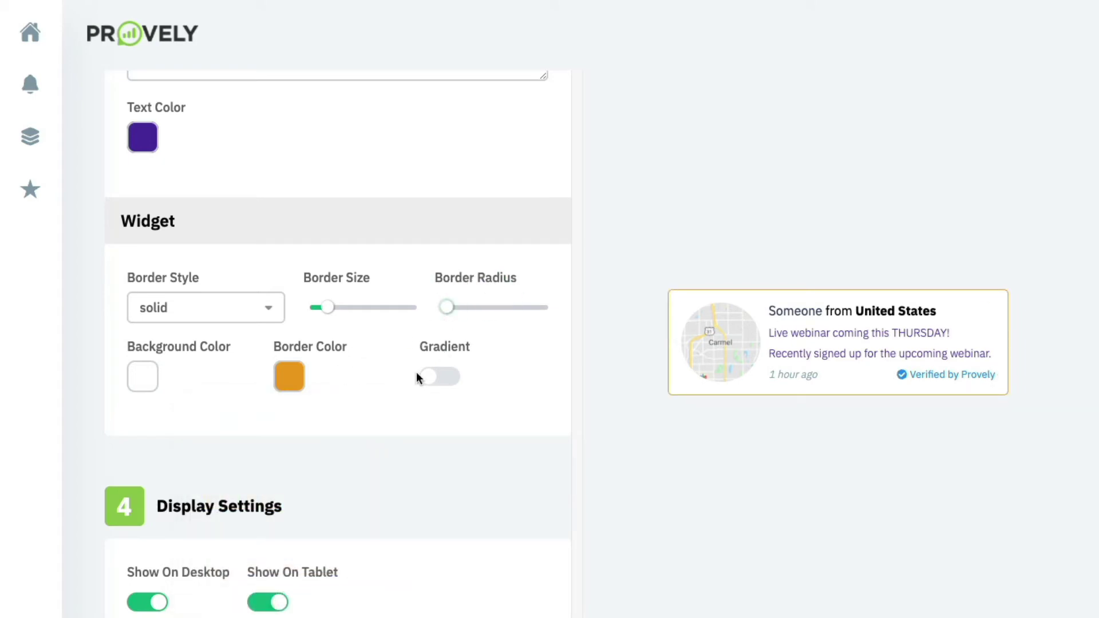
{"action": "scroll", "coordinate": [200, 393], "scroll_direction": "down", "scroll_amount": 1}
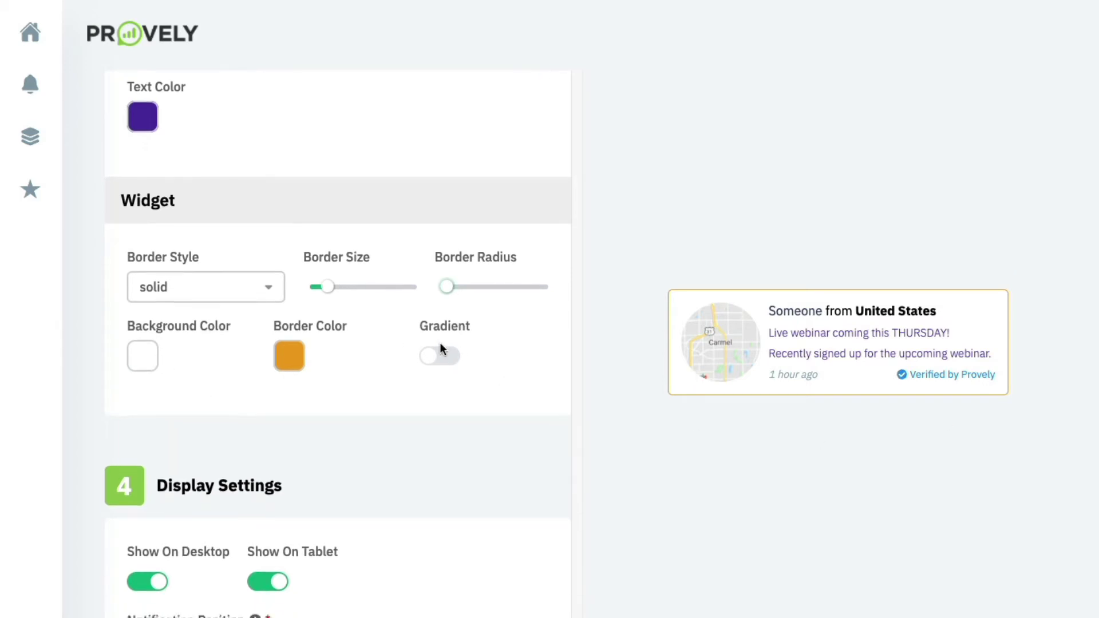
{"action": "scroll", "coordinate": [441, 346], "scroll_direction": "down", "scroll_amount": 4}
{"action": "scroll", "coordinate": [414, 350], "scroll_direction": "down", "scroll_amount": 1}
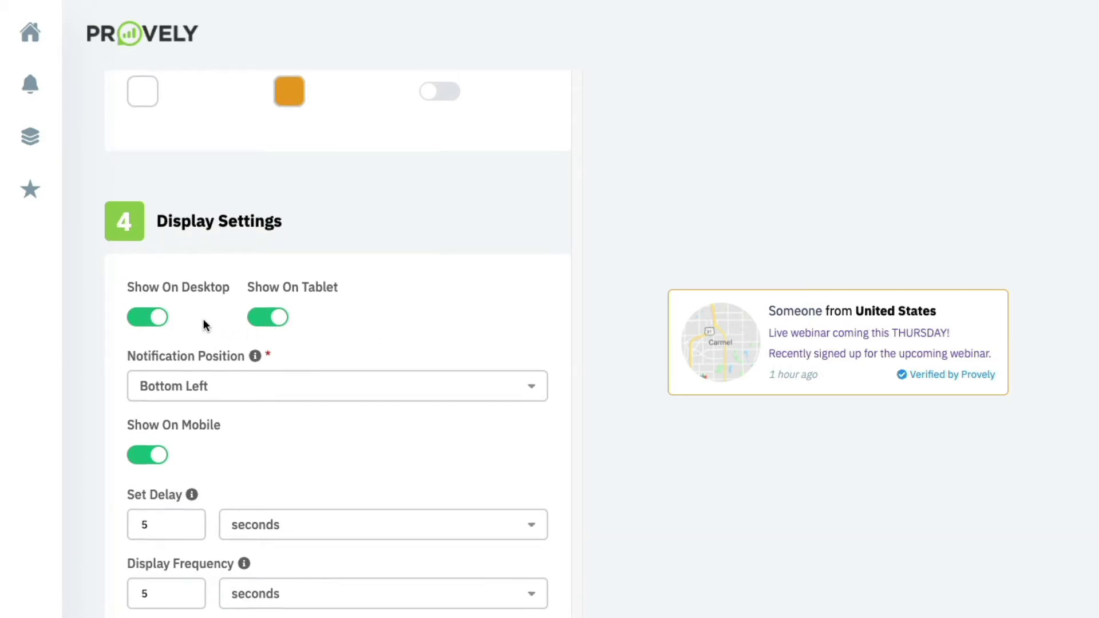
{"action": "scroll", "coordinate": [204, 318], "scroll_direction": "down", "scroll_amount": 2}
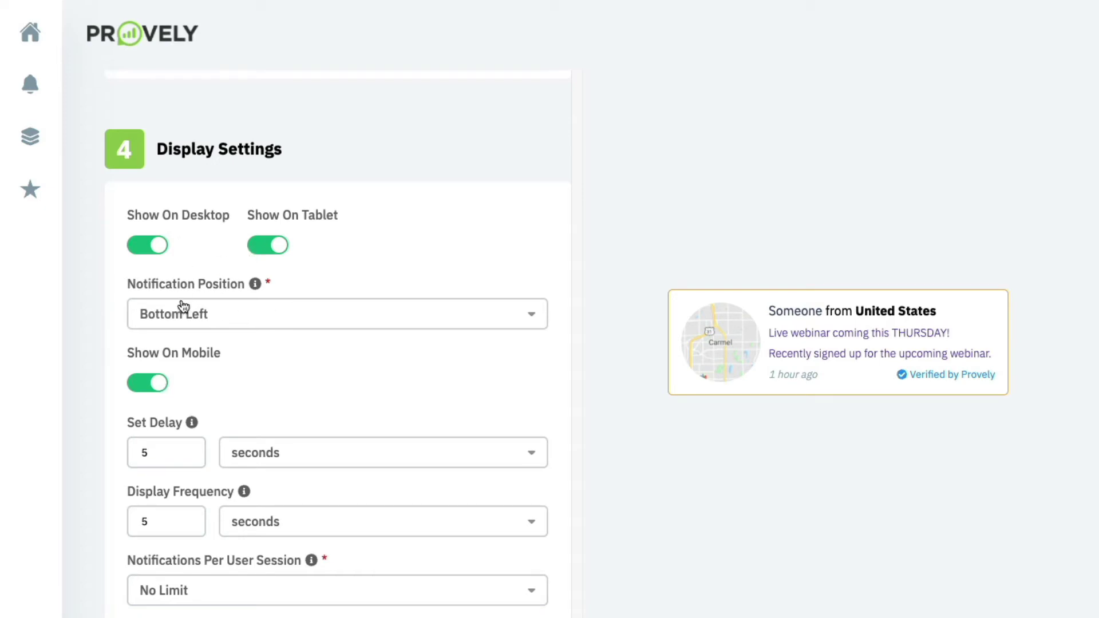
{"action": "left_click", "coordinate": [256, 316]}
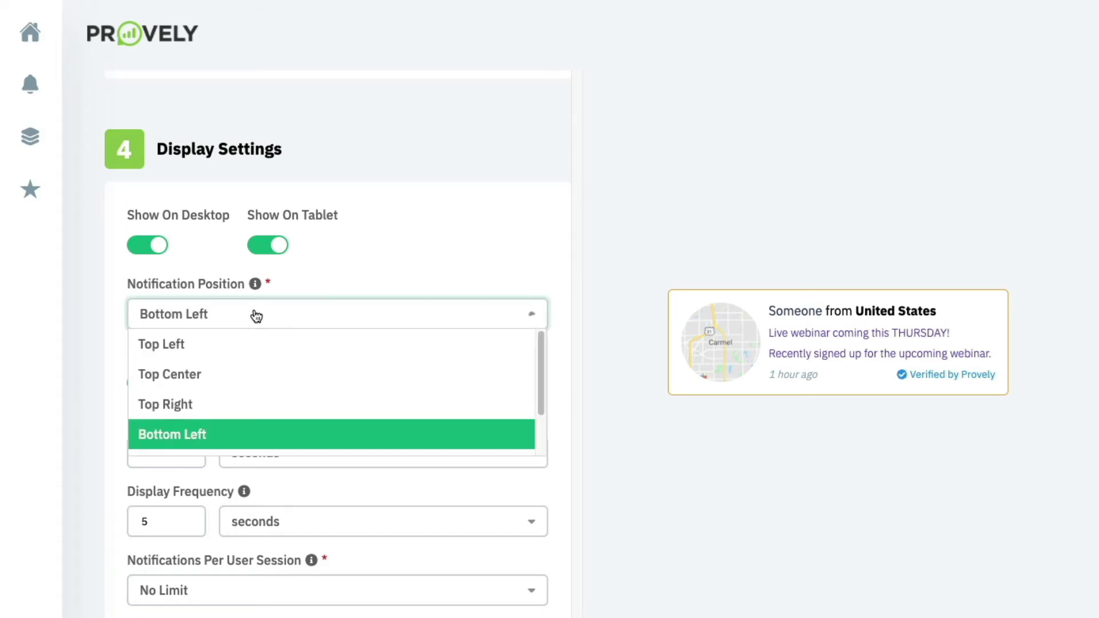
{"action": "left_click", "coordinate": [380, 265]}
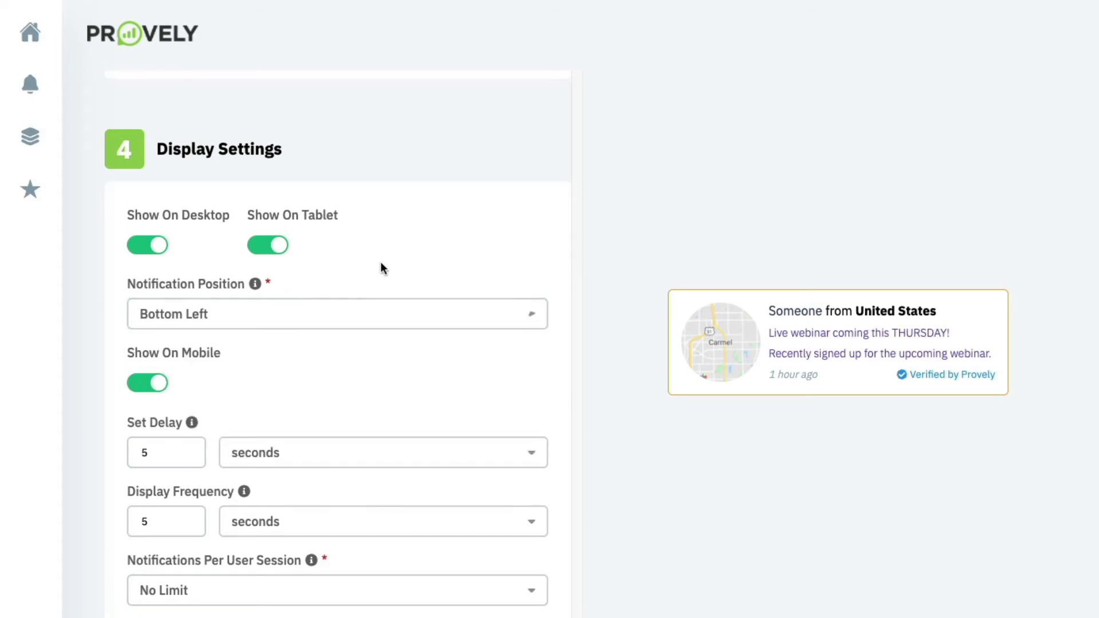
{"action": "scroll", "coordinate": [353, 326], "scroll_direction": "down", "scroll_amount": 3}
{"action": "left_click", "coordinate": [185, 246]}
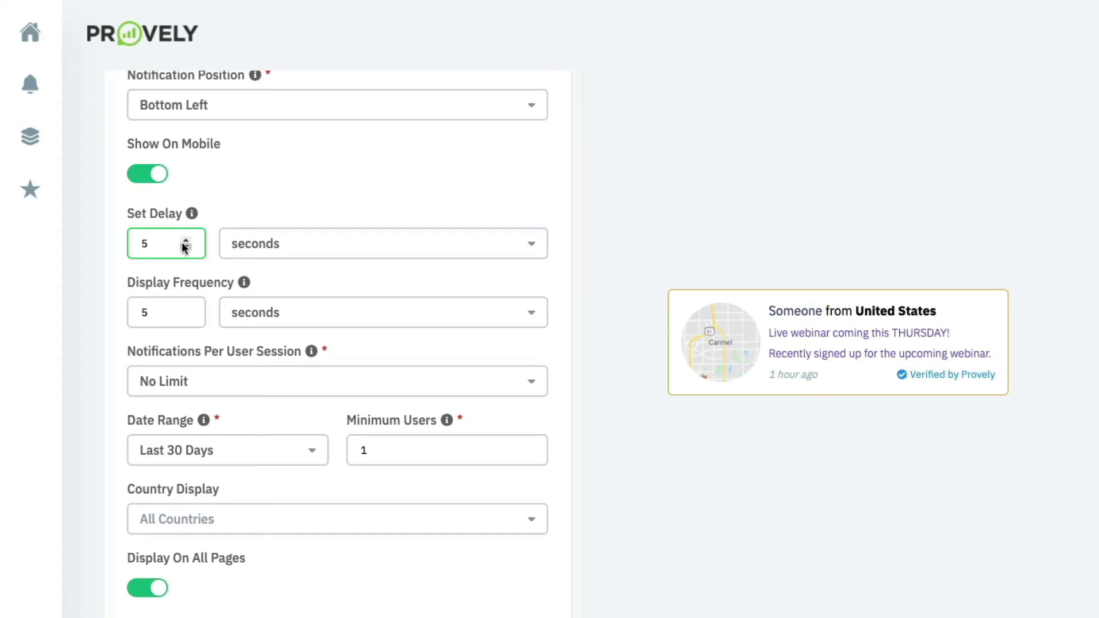
{"action": "scroll", "coordinate": [181, 245], "scroll_direction": "down", "scroll_amount": 1}
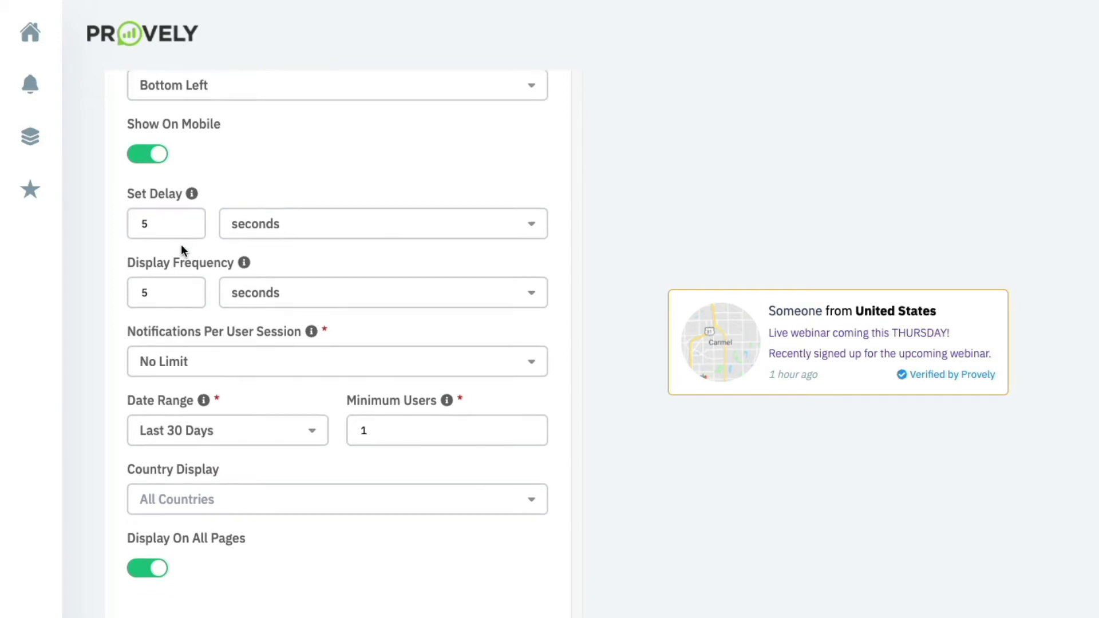
{"action": "scroll", "coordinate": [180, 246], "scroll_direction": "down", "scroll_amount": 2}
{"action": "scroll", "coordinate": [181, 256], "scroll_direction": "up", "scroll_amount": 1}
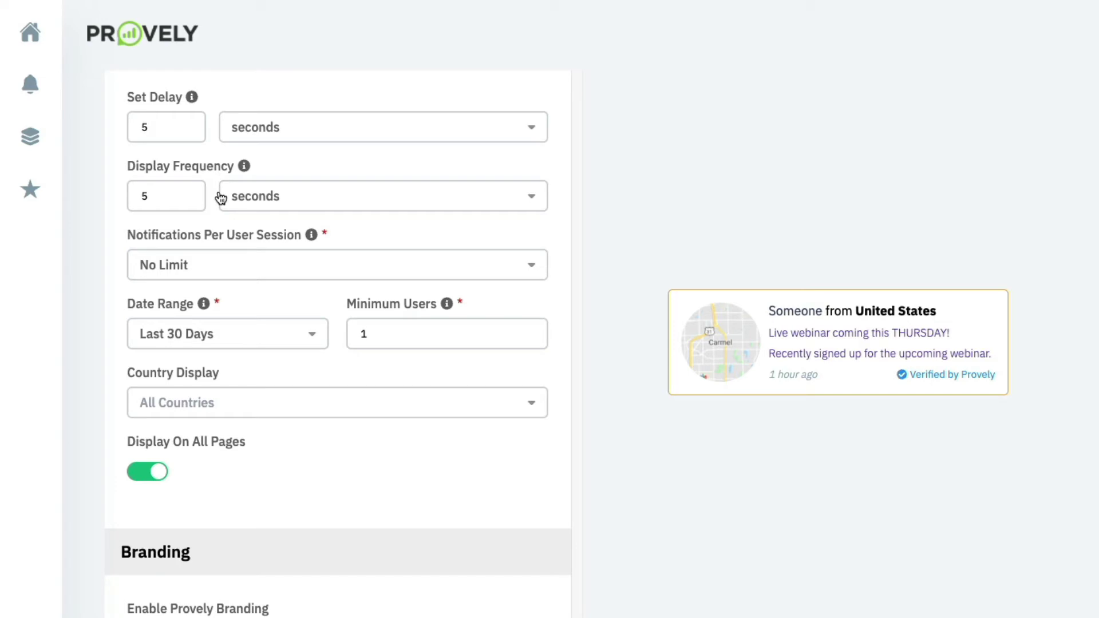
{"action": "scroll", "coordinate": [213, 216], "scroll_direction": "down", "scroll_amount": 2}
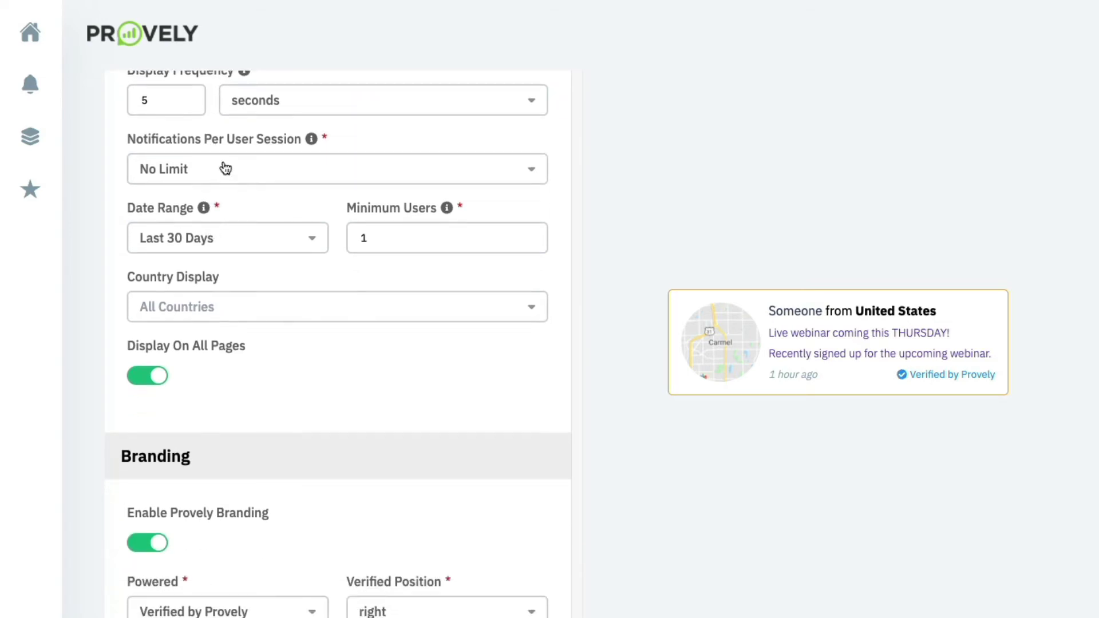
{"action": "left_click", "coordinate": [259, 167]}
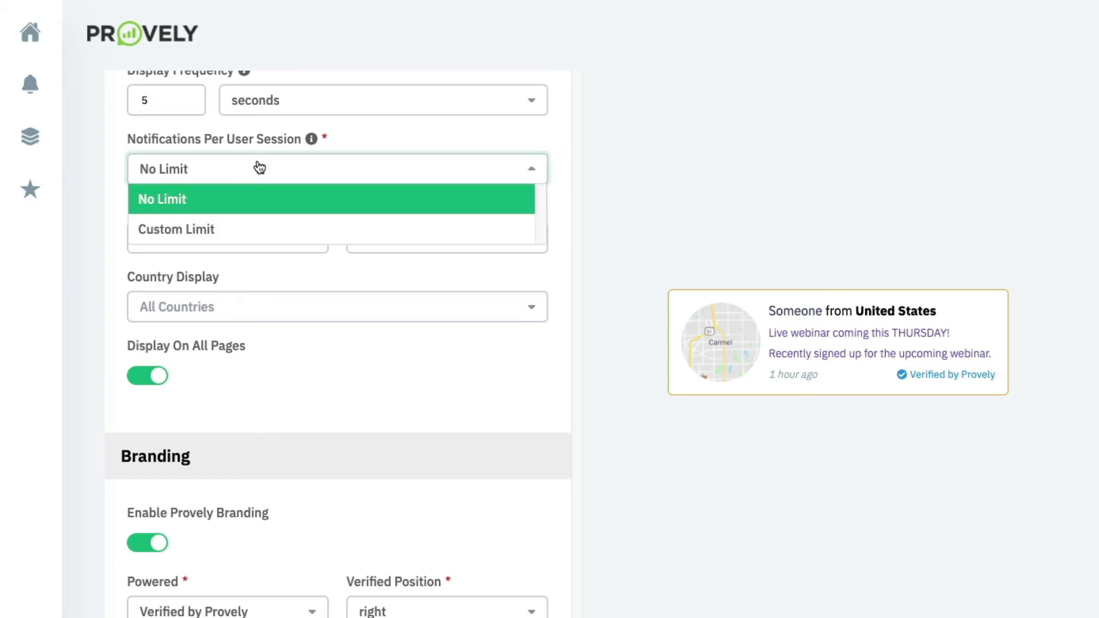
{"action": "left_click", "coordinate": [348, 143]}
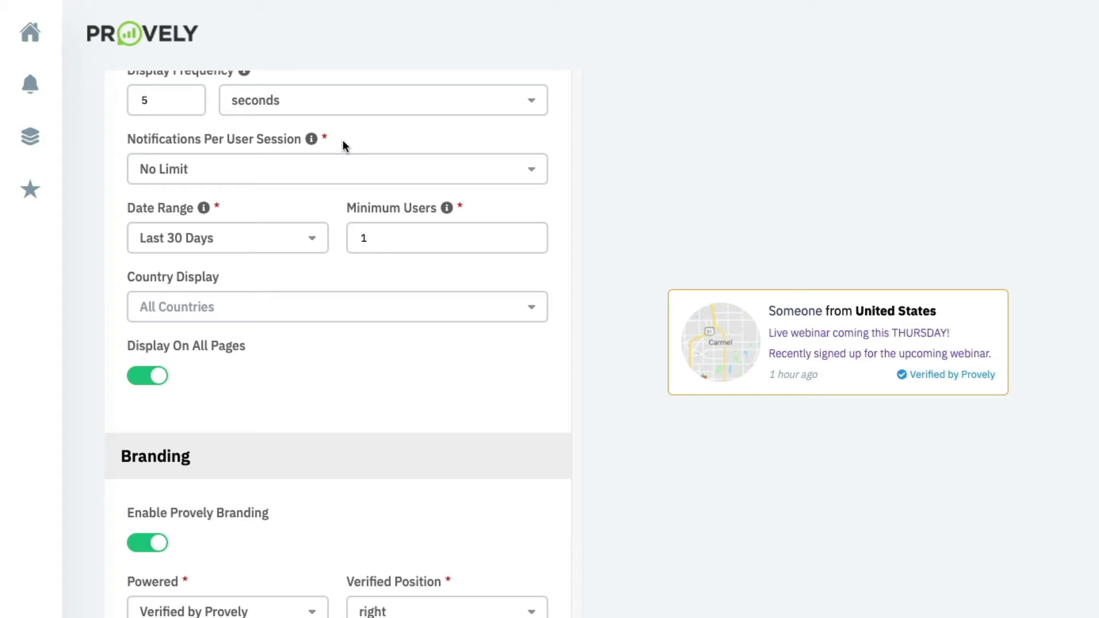
{"action": "scroll", "coordinate": [274, 238], "scroll_direction": "down", "scroll_amount": 1}
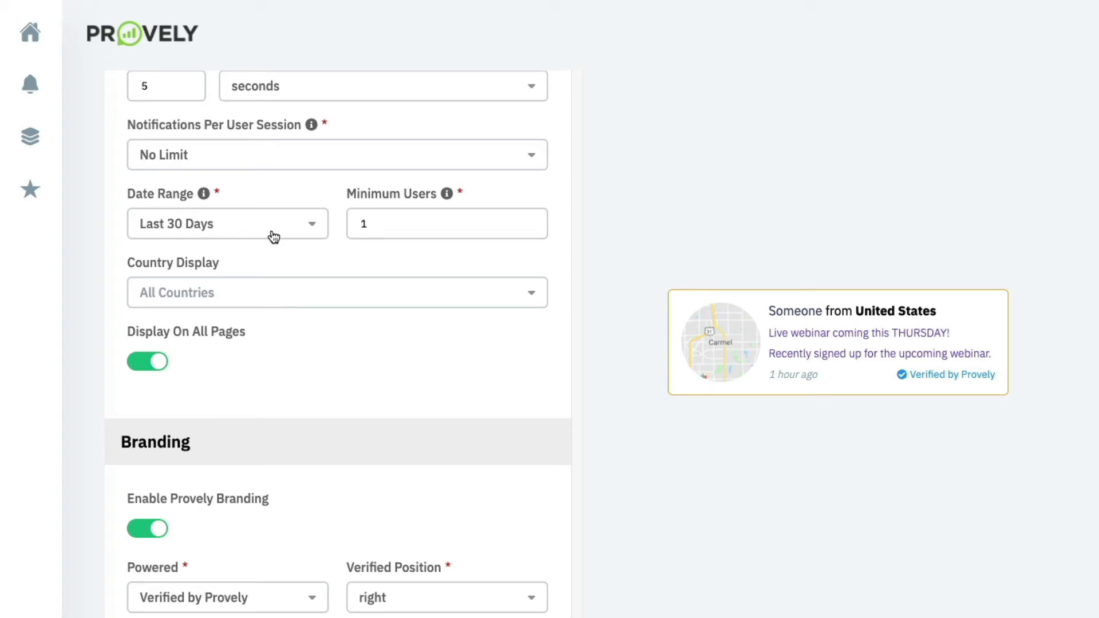
{"action": "left_click", "coordinate": [274, 236]}
{"action": "left_click", "coordinate": [290, 184]}
{"action": "left_click", "coordinate": [366, 216]}
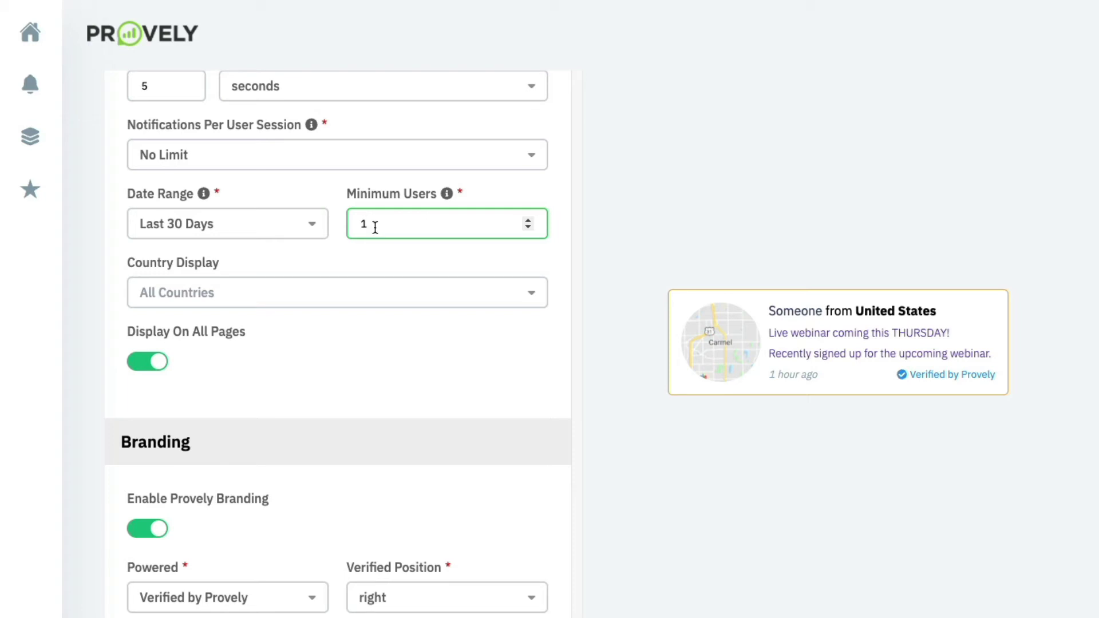
{"action": "left_click", "coordinate": [309, 262]}
{"action": "scroll", "coordinate": [309, 262], "scroll_direction": "down", "scroll_amount": 1}
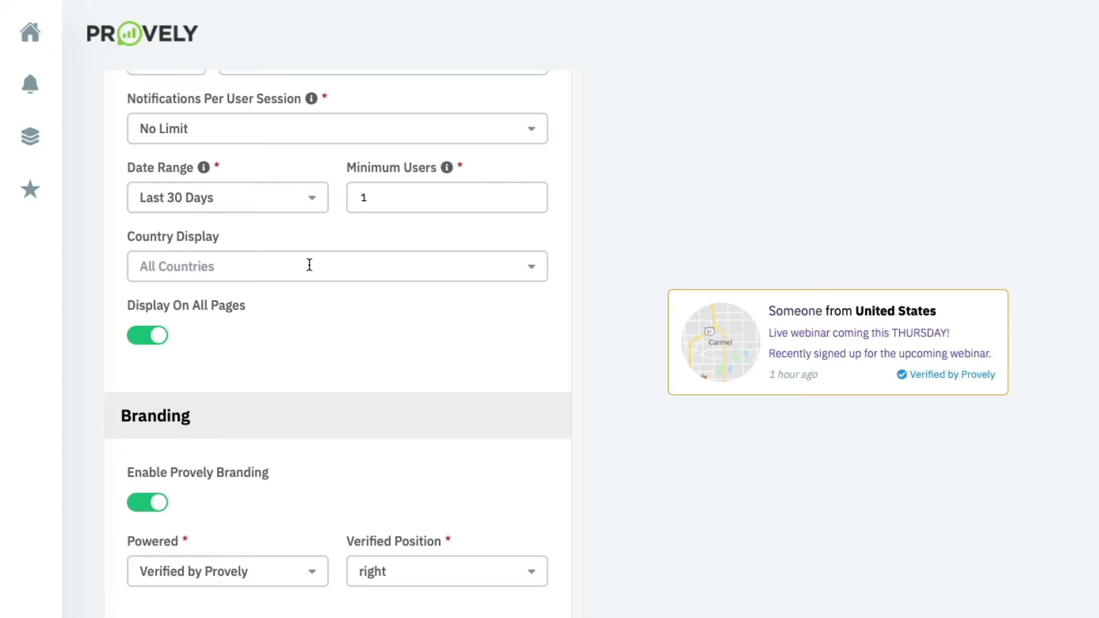
{"action": "scroll", "coordinate": [263, 300], "scroll_direction": "down", "scroll_amount": 1}
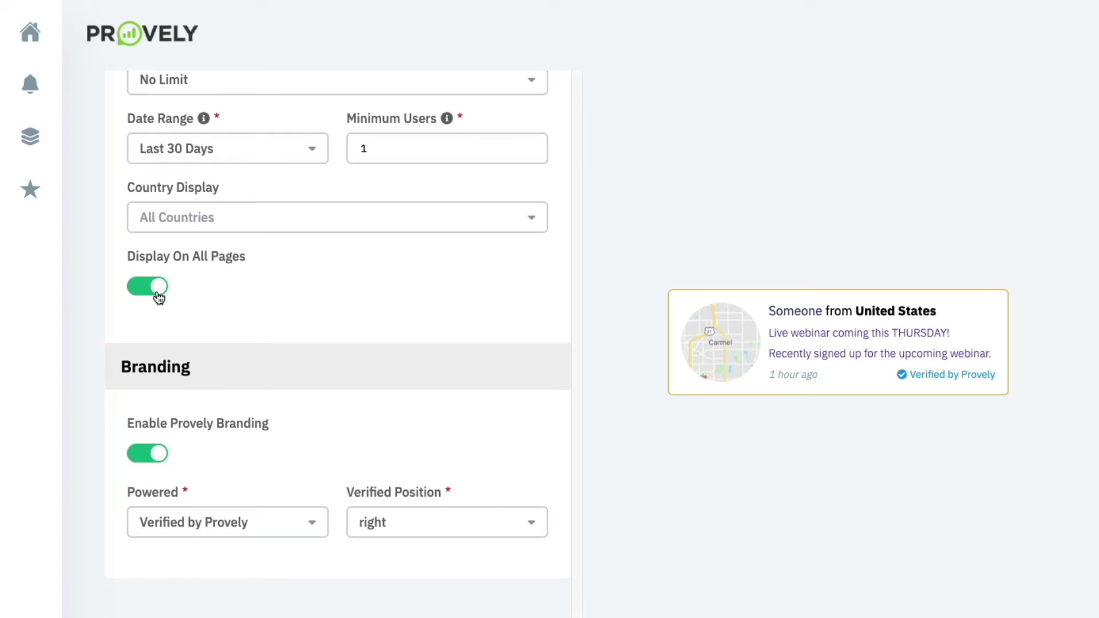
{"action": "scroll", "coordinate": [158, 295], "scroll_direction": "down", "scroll_amount": 4}
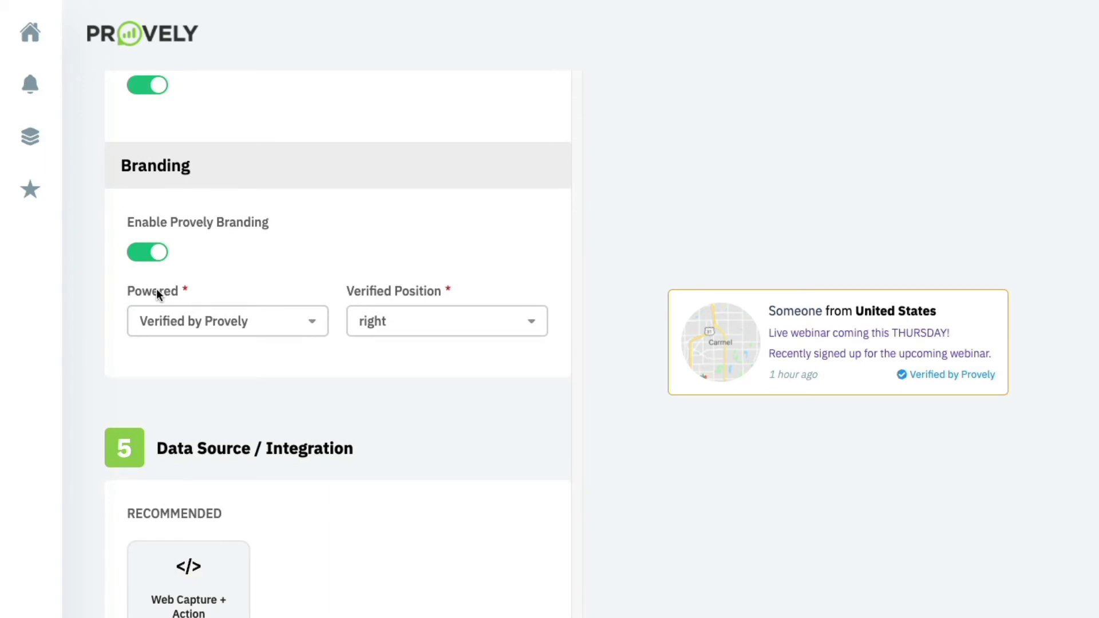
{"action": "left_click", "coordinate": [201, 334]}
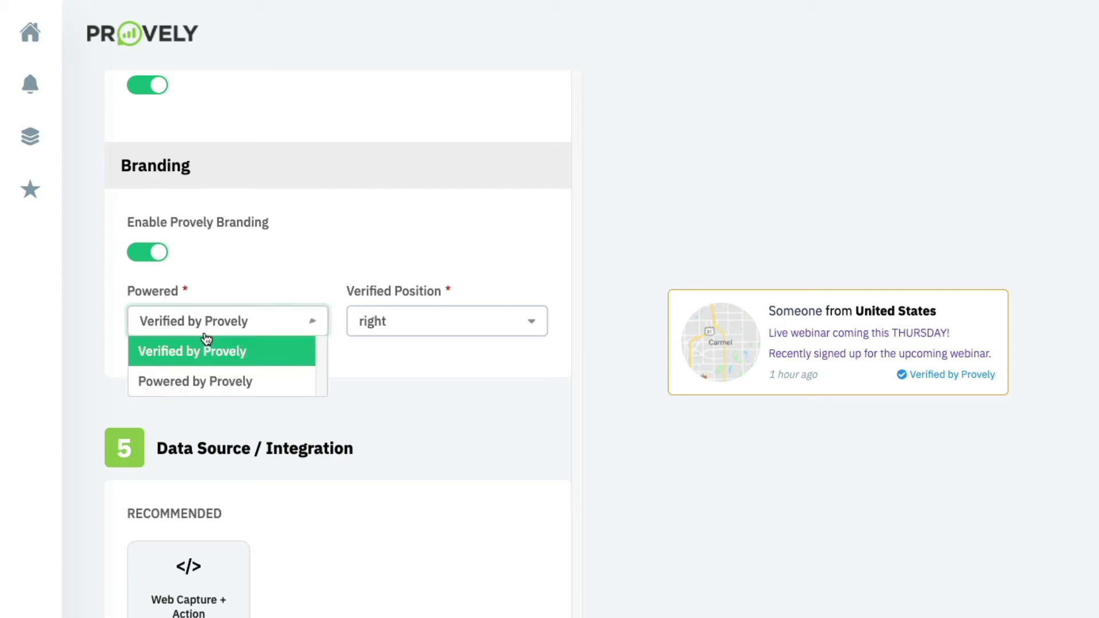
{"action": "left_click", "coordinate": [257, 278]}
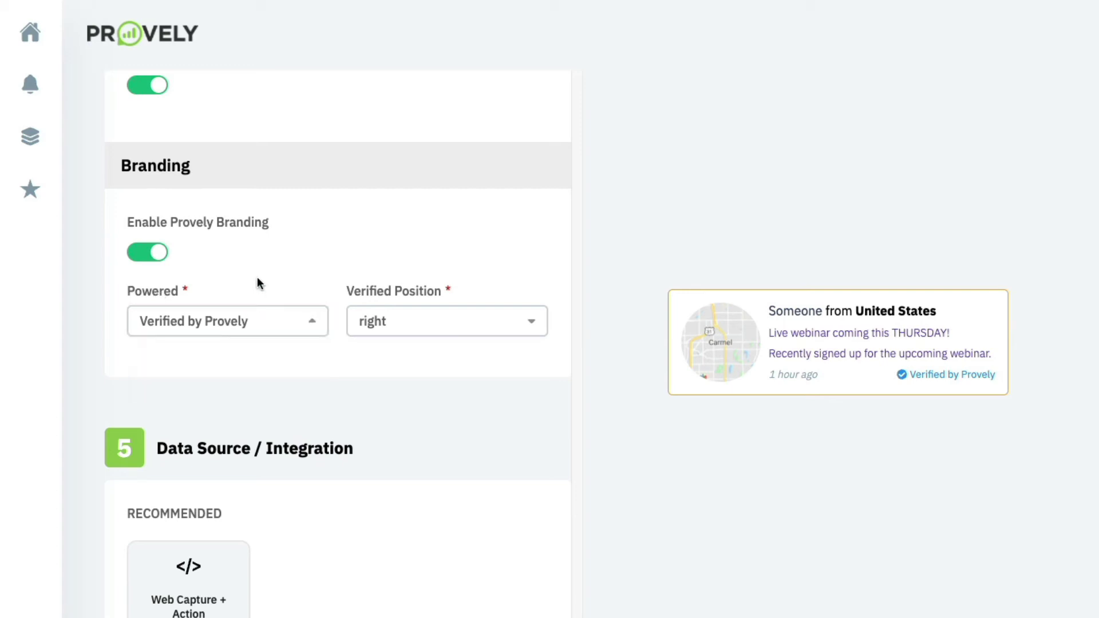
{"action": "scroll", "coordinate": [256, 277], "scroll_direction": "down", "scroll_amount": 3}
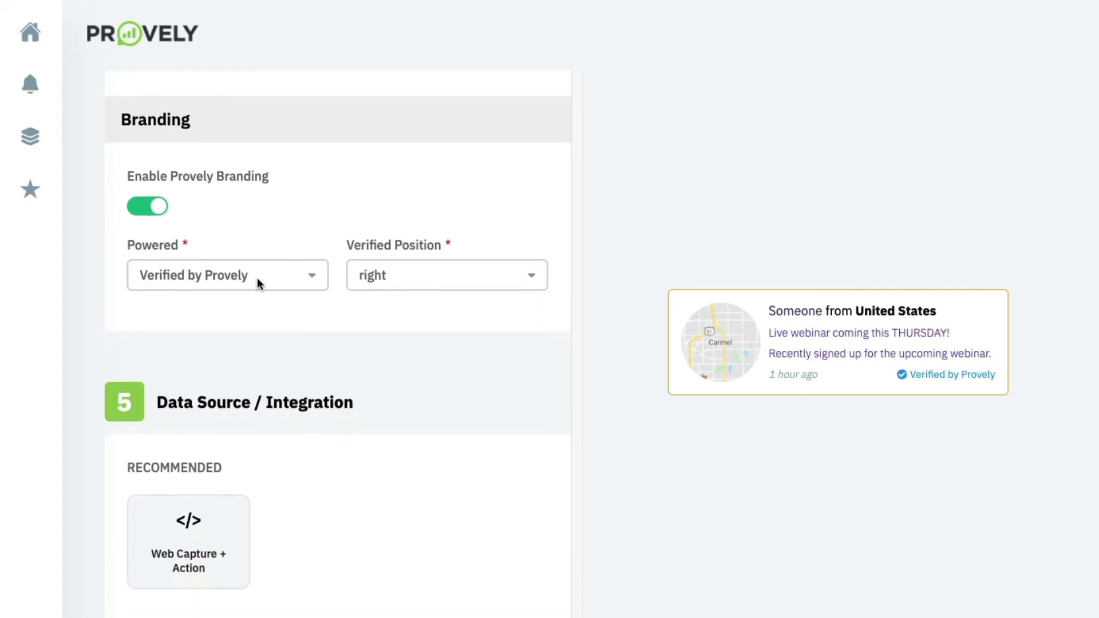
{"action": "scroll", "coordinate": [256, 277], "scroll_direction": "down", "scroll_amount": 1}
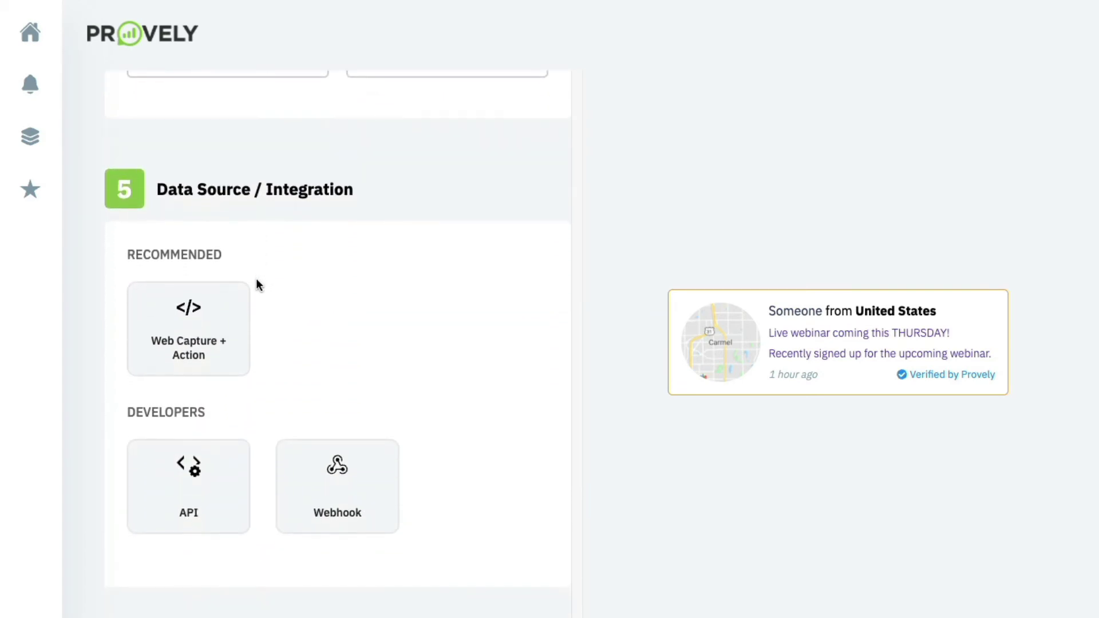
Pick the Web Capture + Action card and scroll to the Embed Tracking Script.
{"action": "left_click", "coordinate": [236, 317]}
{"action": "scroll", "coordinate": [237, 318], "scroll_direction": "down", "scroll_amount": 2}
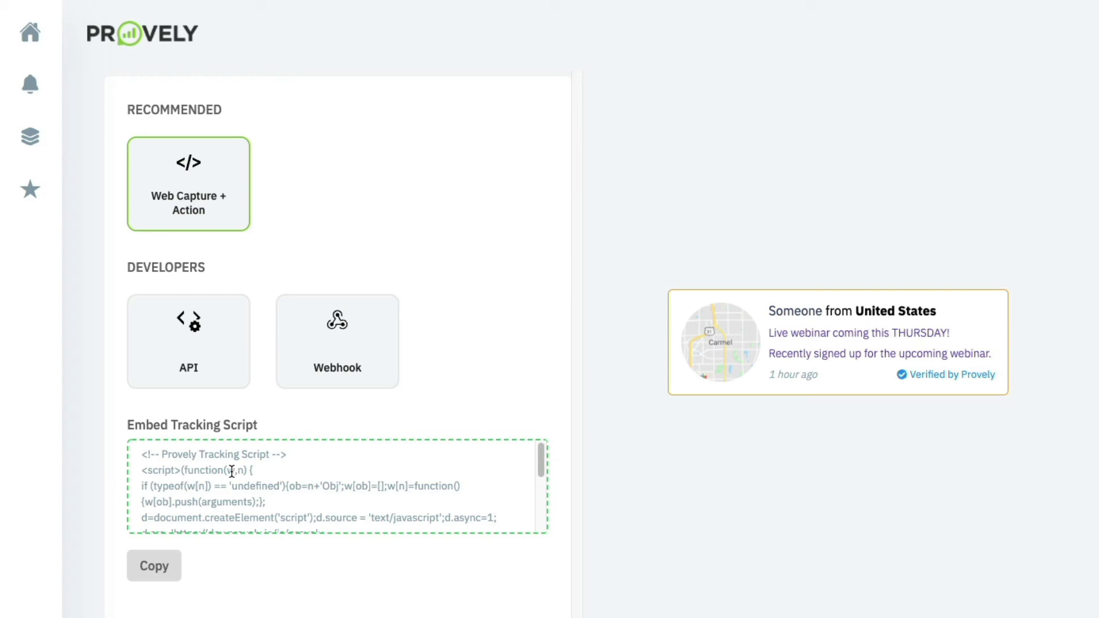
Try the API integration, then pick Webhook without selecting a webhook data source.
{"action": "left_click", "coordinate": [189, 367]}
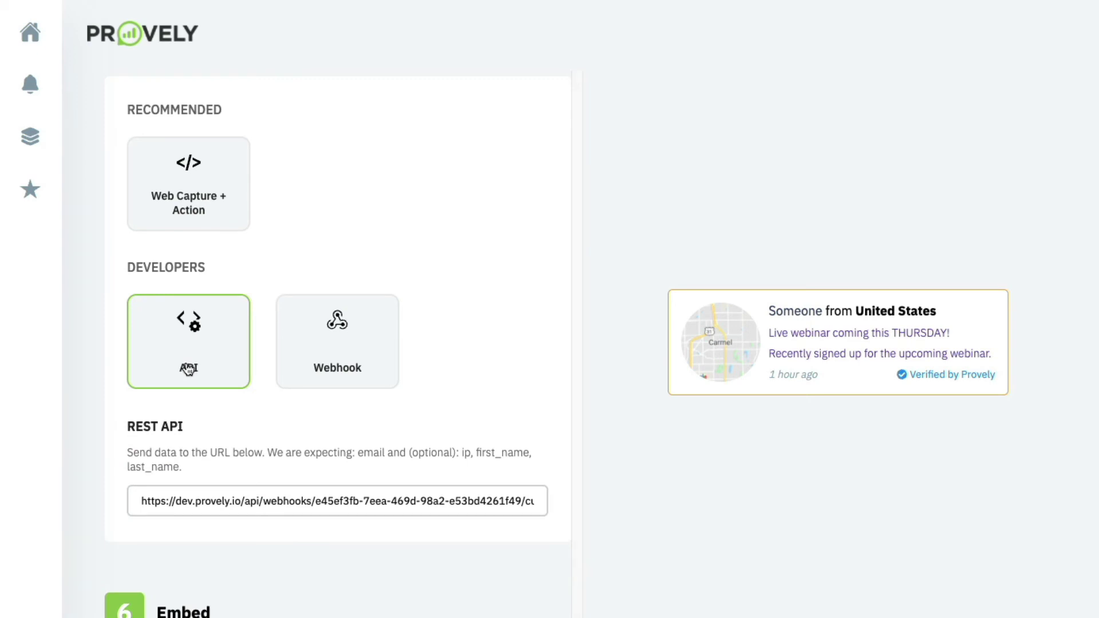
{"action": "left_click", "coordinate": [342, 342]}
{"action": "left_click", "coordinate": [311, 457]}
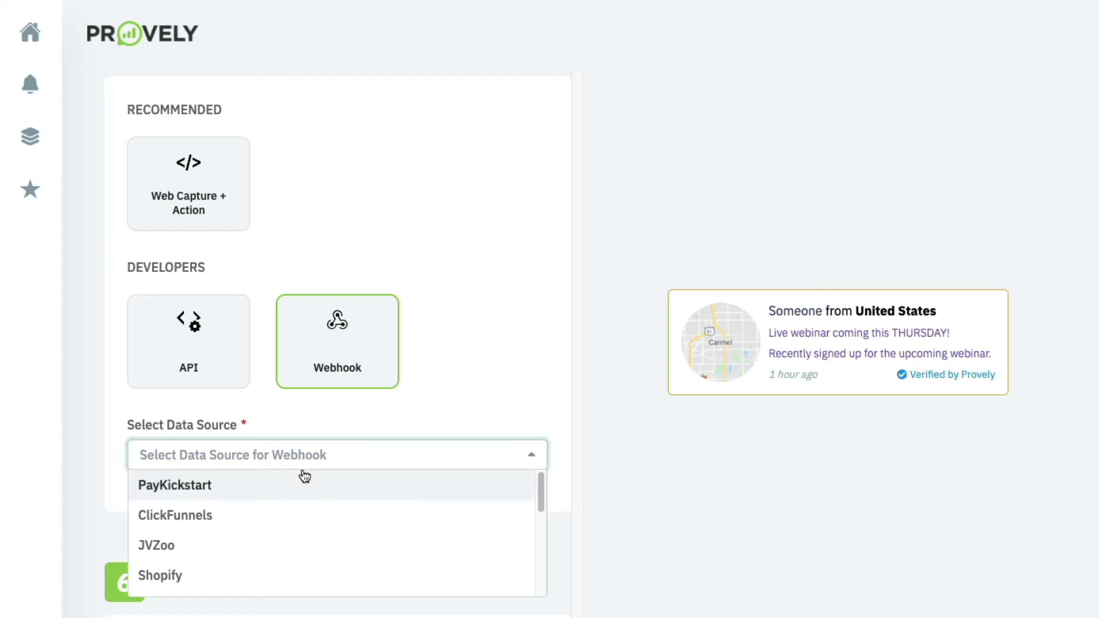
{"action": "left_click", "coordinate": [349, 404]}
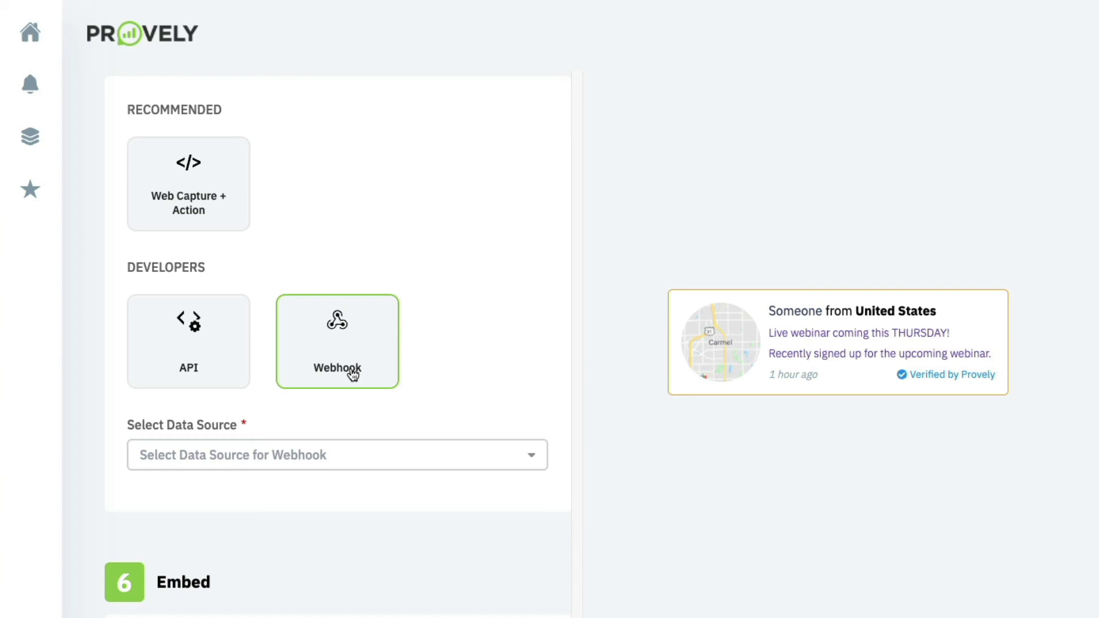
{"action": "scroll", "coordinate": [353, 373], "scroll_direction": "down", "scroll_amount": 5}
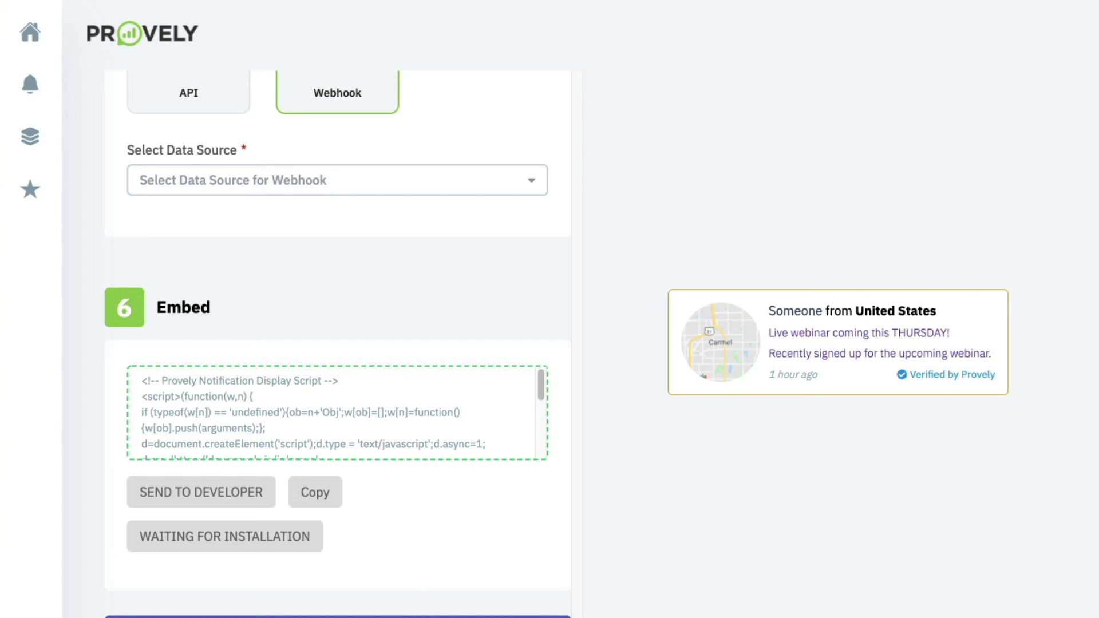
Switch the data source from Webhook back to Web Capture + Action and view the Embed section.
{"action": "key", "text": "Return"}
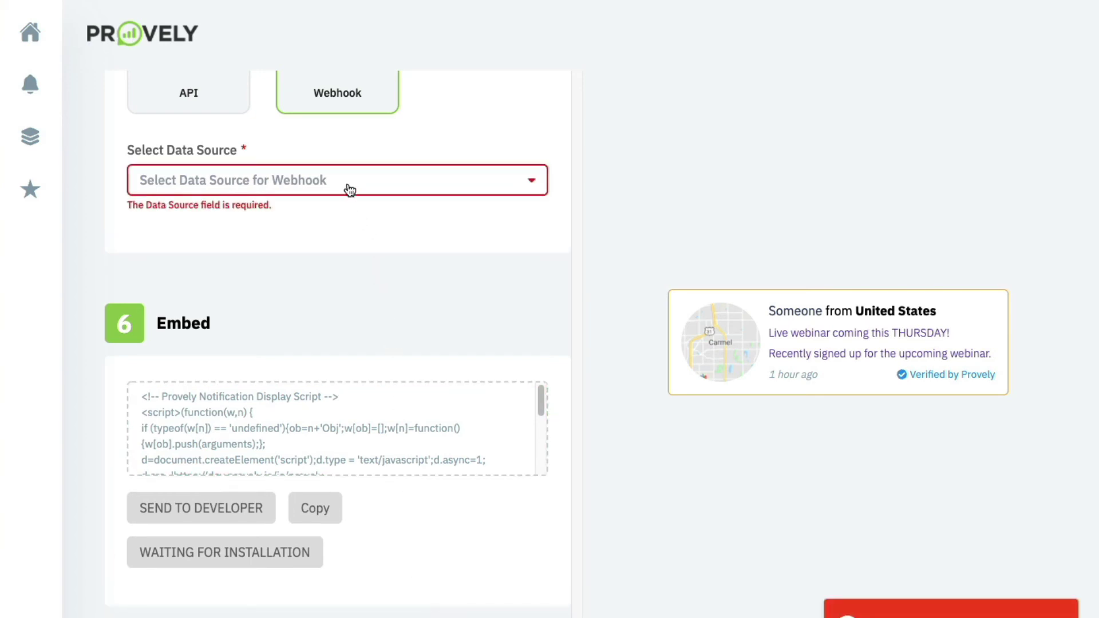
{"action": "scroll", "coordinate": [321, 184], "scroll_direction": "up", "scroll_amount": 3}
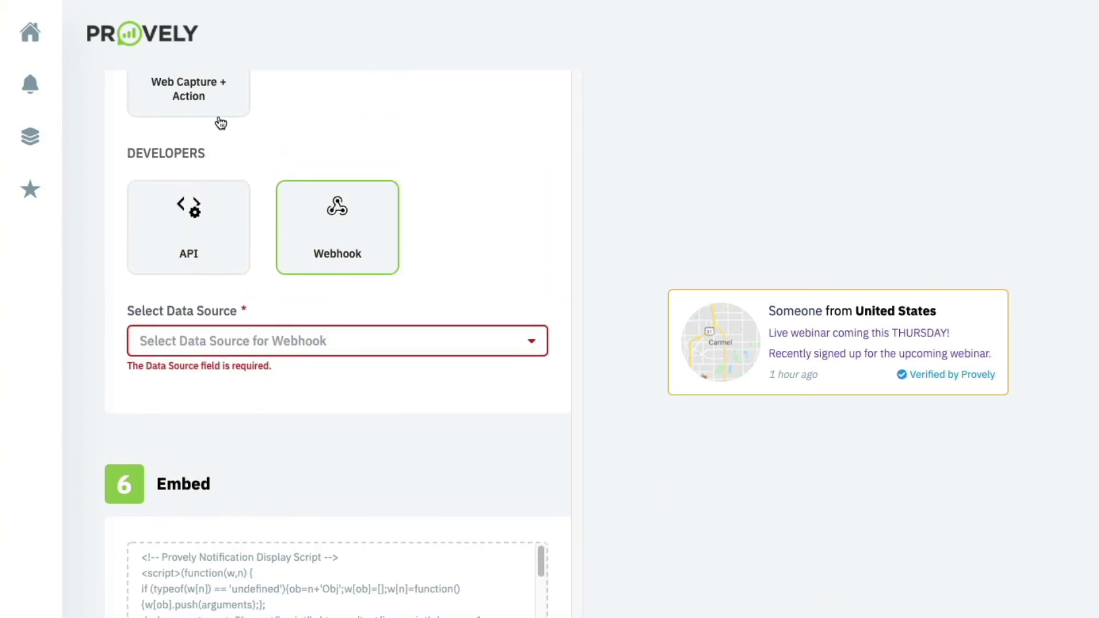
{"action": "left_click", "coordinate": [217, 115]}
{"action": "scroll", "coordinate": [275, 366], "scroll_direction": "down", "scroll_amount": 5}
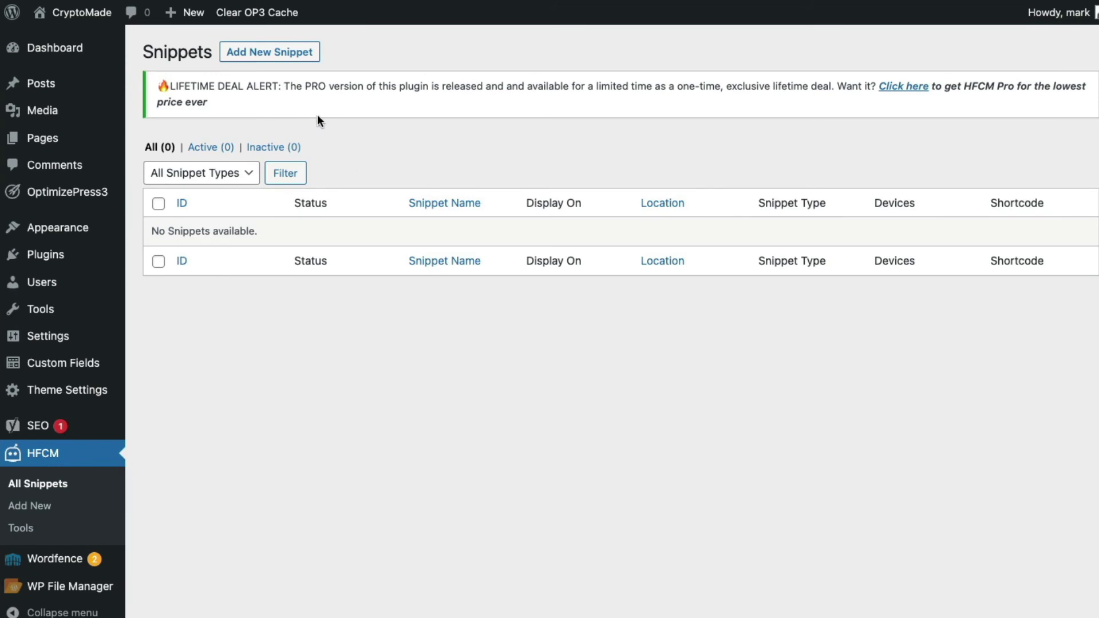
Add a new HFCM snippet 'Webinar Reg Provely' as Javascript, displayed only on the Home page.
{"action": "left_click", "coordinate": [294, 57]}
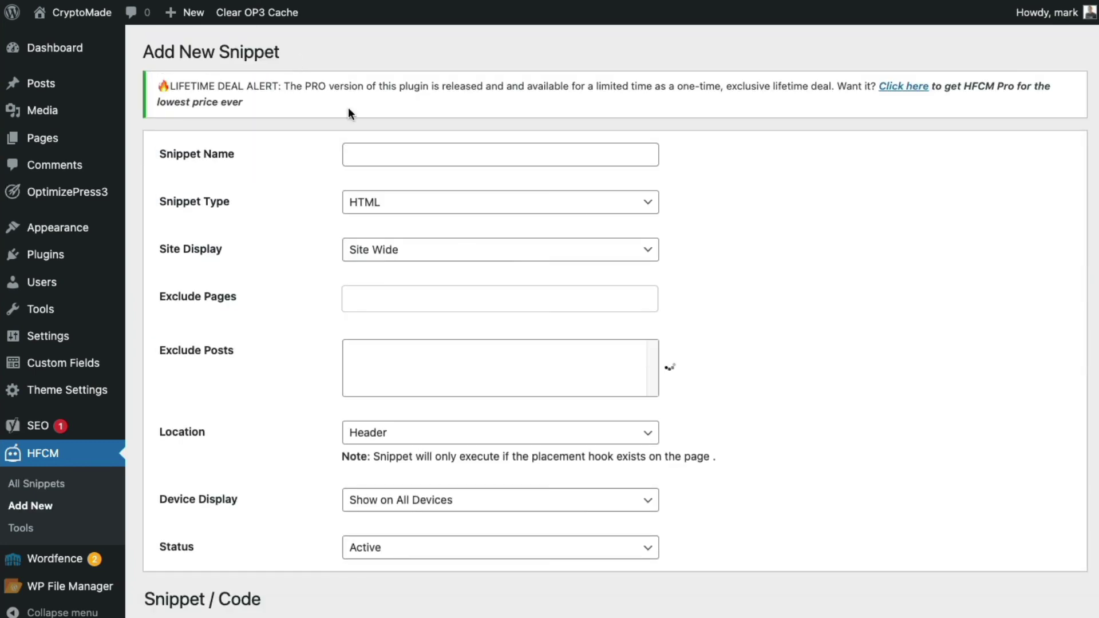
{"action": "left_click", "coordinate": [402, 157]}
{"action": "type", "text": "Webinar Reg"}
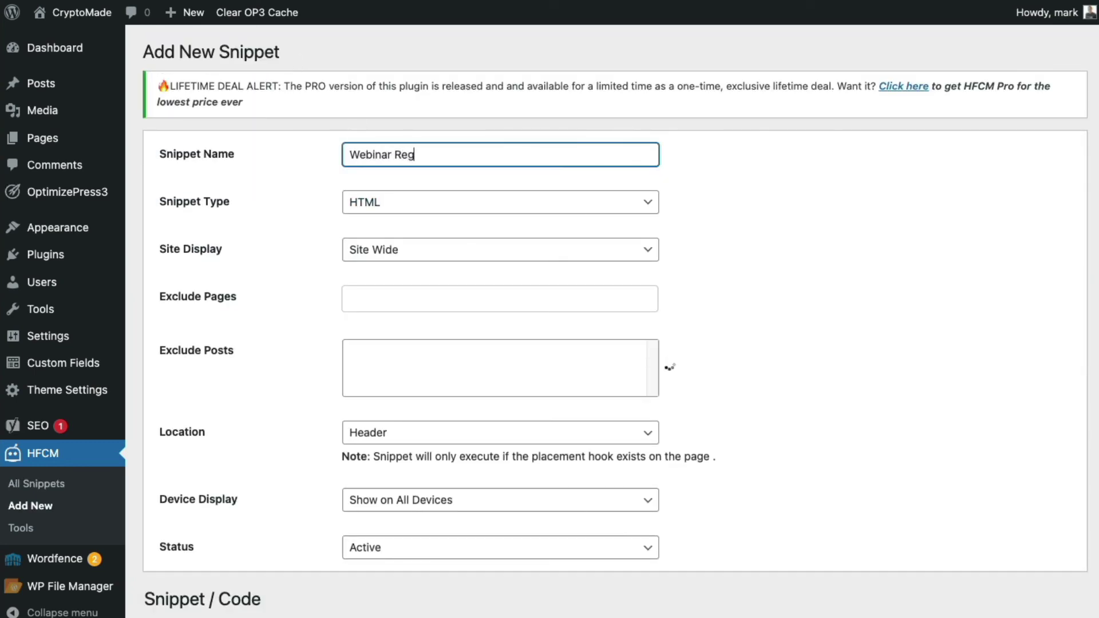
{"action": "type", "text": " Provely"}
{"action": "left_click", "coordinate": [466, 201]}
{"action": "left_click", "coordinate": [448, 296]}
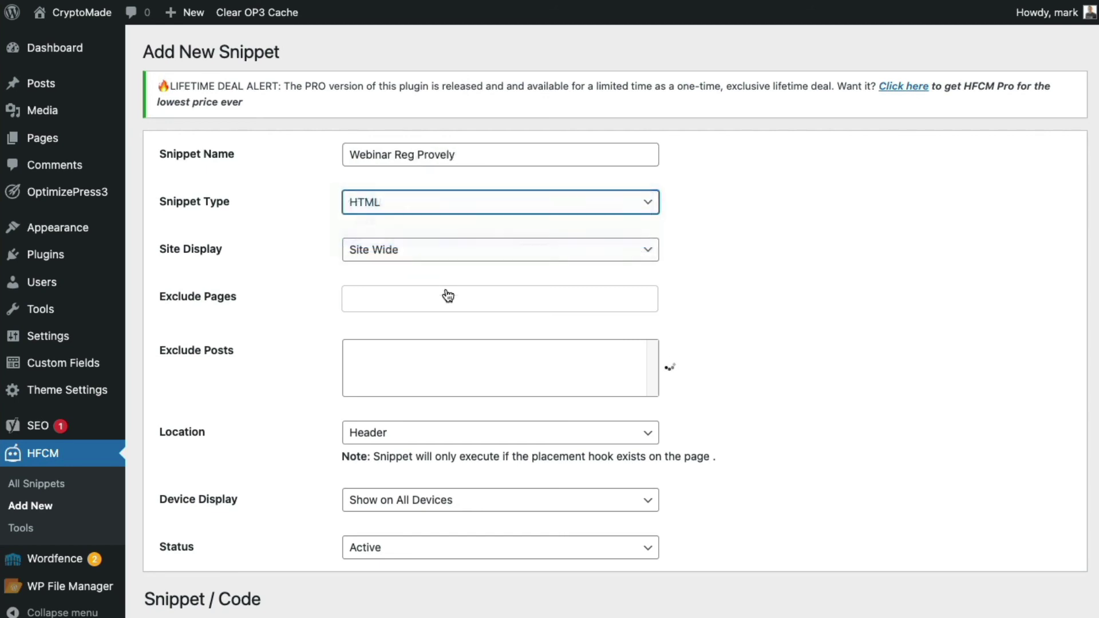
{"action": "left_click", "coordinate": [397, 259]}
{"action": "left_click", "coordinate": [401, 284]}
{"action": "left_click", "coordinate": [402, 300]}
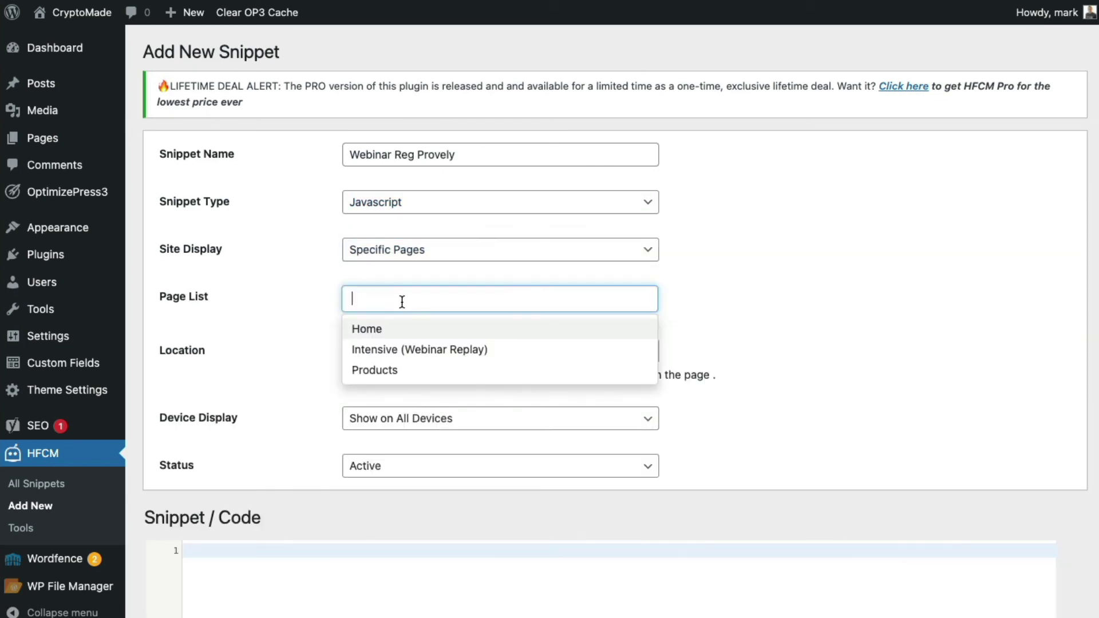
{"action": "left_click", "coordinate": [403, 329]}
Paste the Provely tracking script into the snippet code, then copy Provely's notification display script.
{"action": "left_click", "coordinate": [403, 597]}
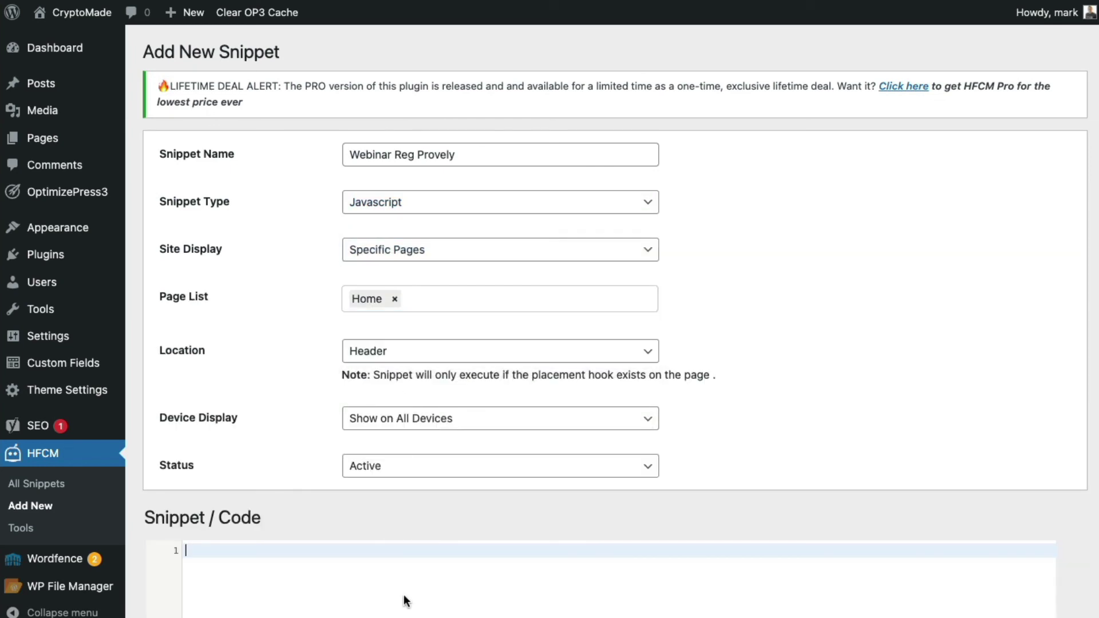
{"action": "type", "text": "<!-- Provely Tracking Script --> <script>(function(w,n) { if (typeof(w[n]) == 'undefined'){ob=n+'Obj';w[ob]=[];w[n]=function(){w[ob].push(arguments);}; d=document.createElement('script');d.source = 'text/javascript';d.async=1; d.src='https://dev.provely.io/js/provely-widget.js';x=document.getElementsByTagName('script')[0];x.parentNode.insertBefore(d,x);} })(window, 'provelys', ''); provelys('config', 'baseUrl', 'https://dev.provely.io'); provelys('track', 'uuid', 'e45ef3fb-7eea-469d-98a2-e53bd4261f49'); </script> <!-- Provely Tracking Script -->"}
{"action": "scroll", "coordinate": [403, 594], "scroll_direction": "down", "scroll_amount": 3}
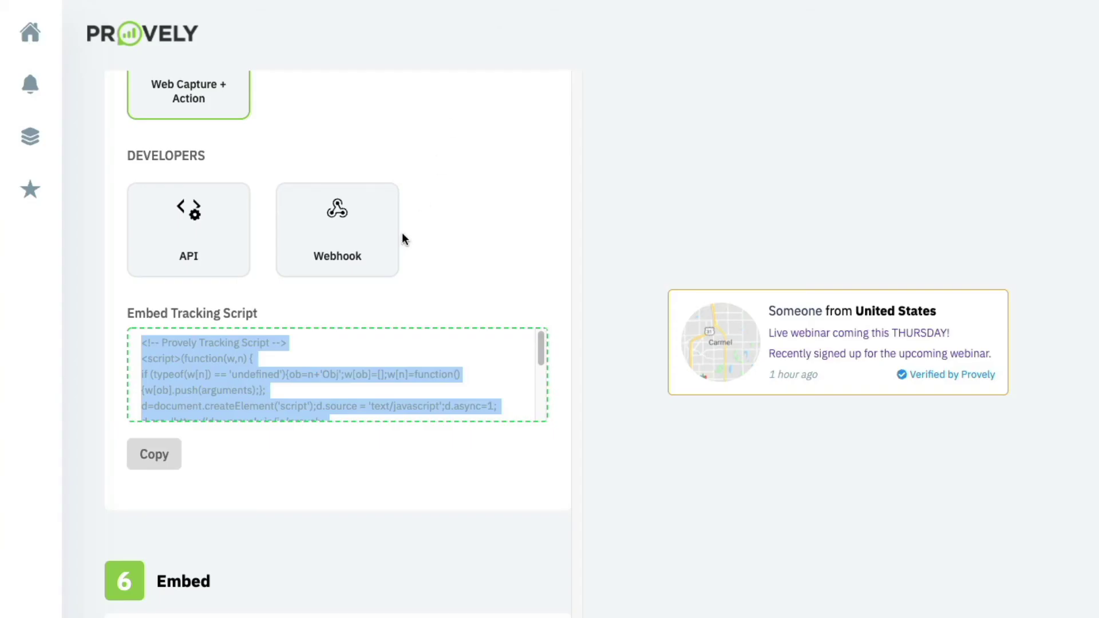
{"action": "scroll", "coordinate": [402, 232], "scroll_direction": "down", "scroll_amount": 4}
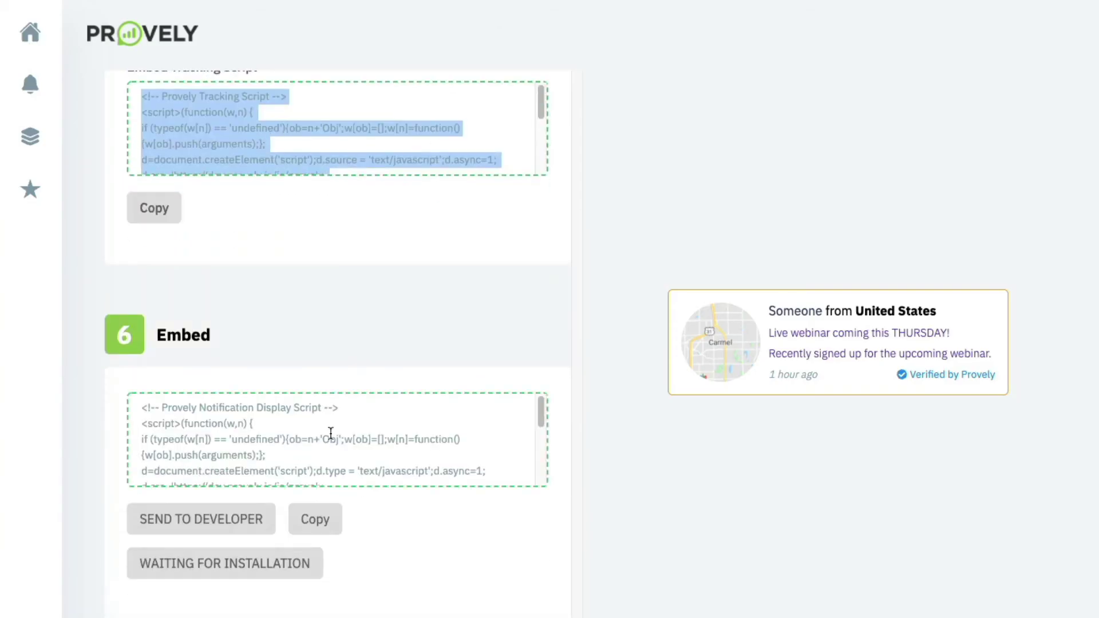
{"action": "left_click", "coordinate": [325, 513]}
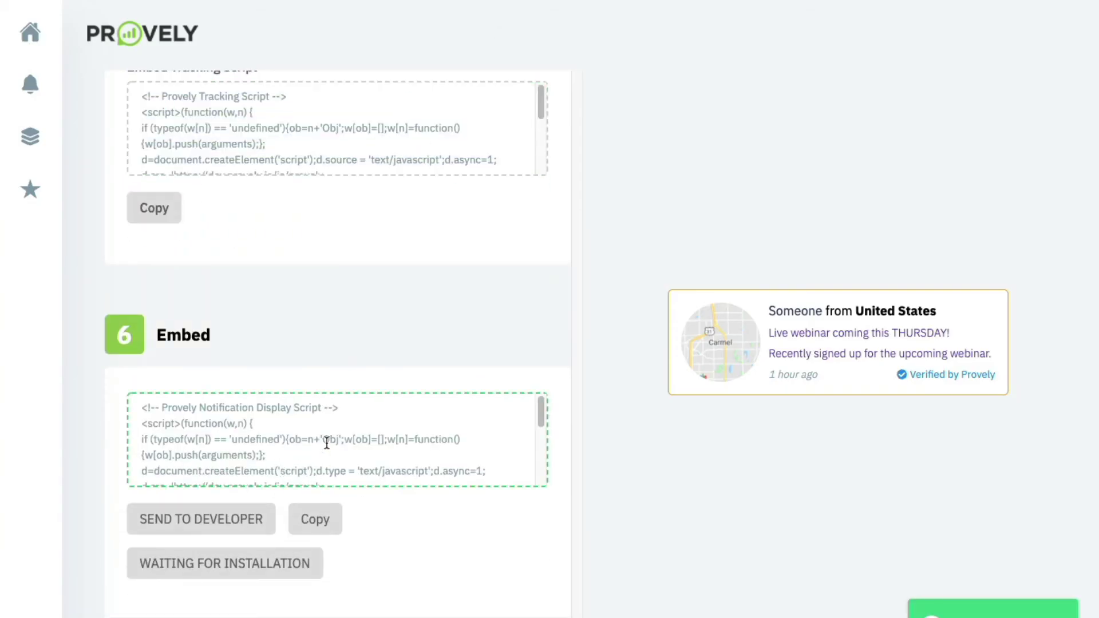
{"action": "left_click", "coordinate": [327, 443]}
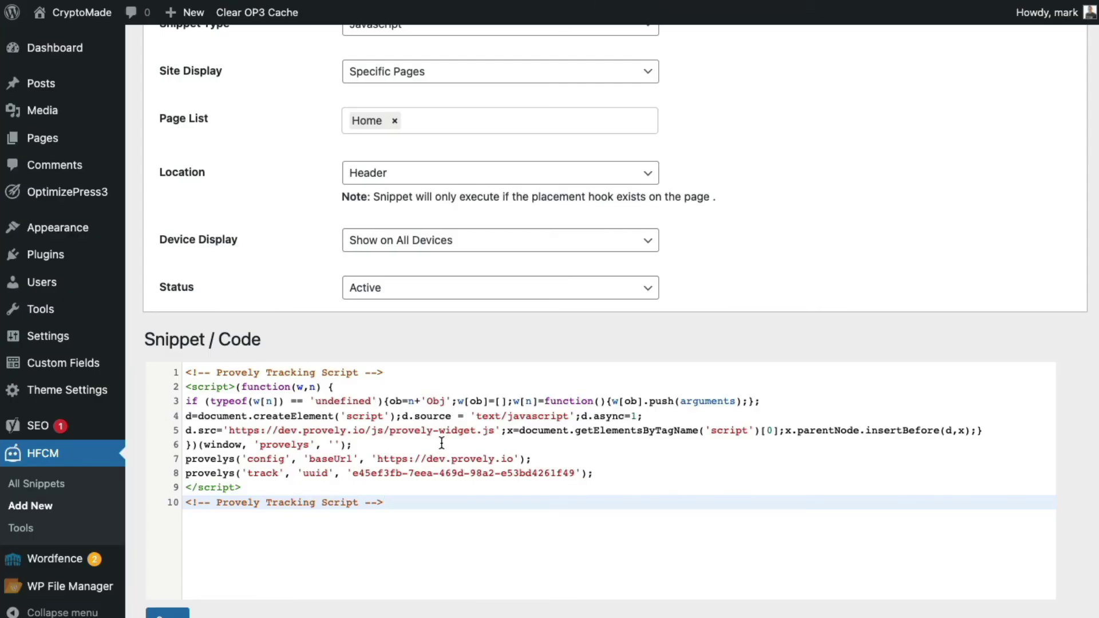
Paste the display script below the tracking code and set the snippet location to After Content.
{"action": "key", "text": "ctrl+v"}
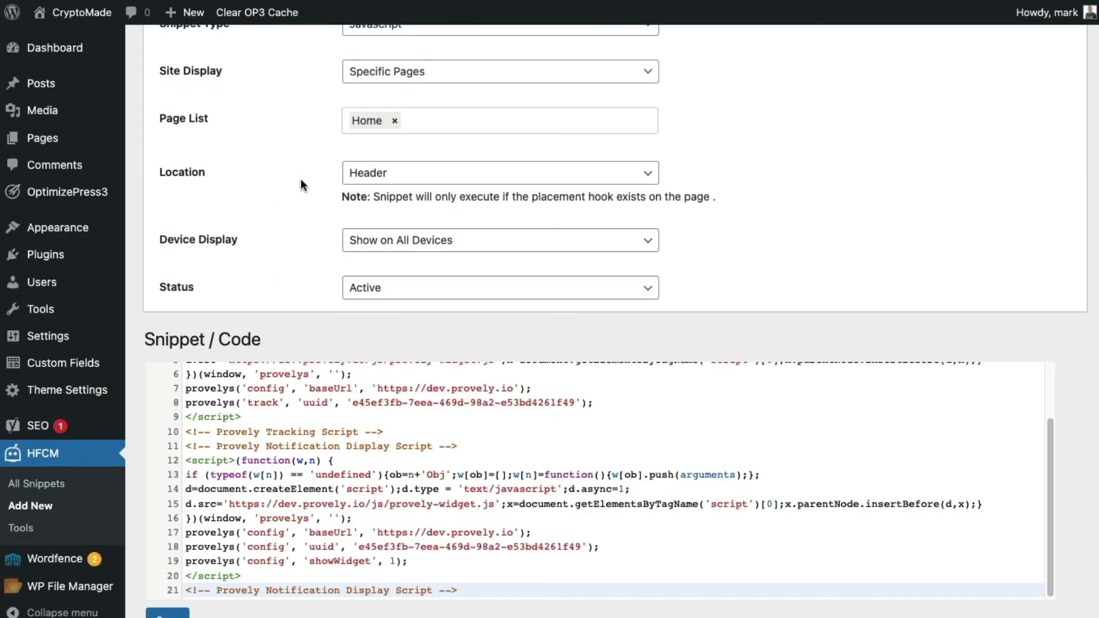
{"action": "left_click", "coordinate": [367, 174]}
{"action": "left_click", "coordinate": [383, 194]}
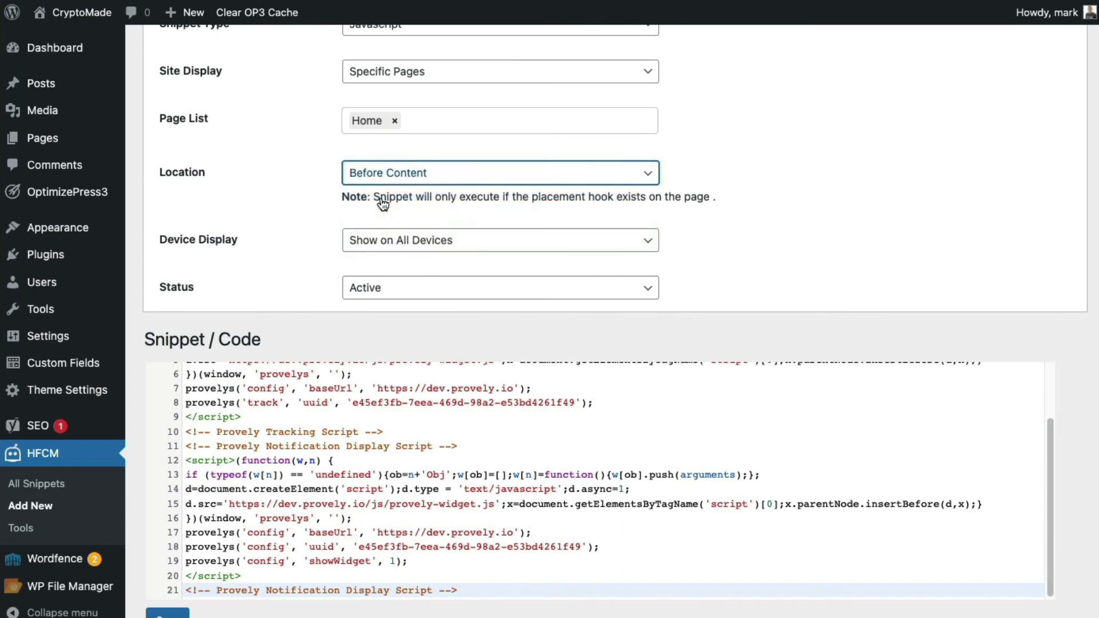
{"action": "left_click", "coordinate": [389, 177]}
{"action": "left_click", "coordinate": [394, 194]}
Review the tracking script (lines 1–10) and display script (lines 11–21), then save the snippet.
{"action": "scroll", "coordinate": [302, 476], "scroll_direction": "up", "scroll_amount": 2}
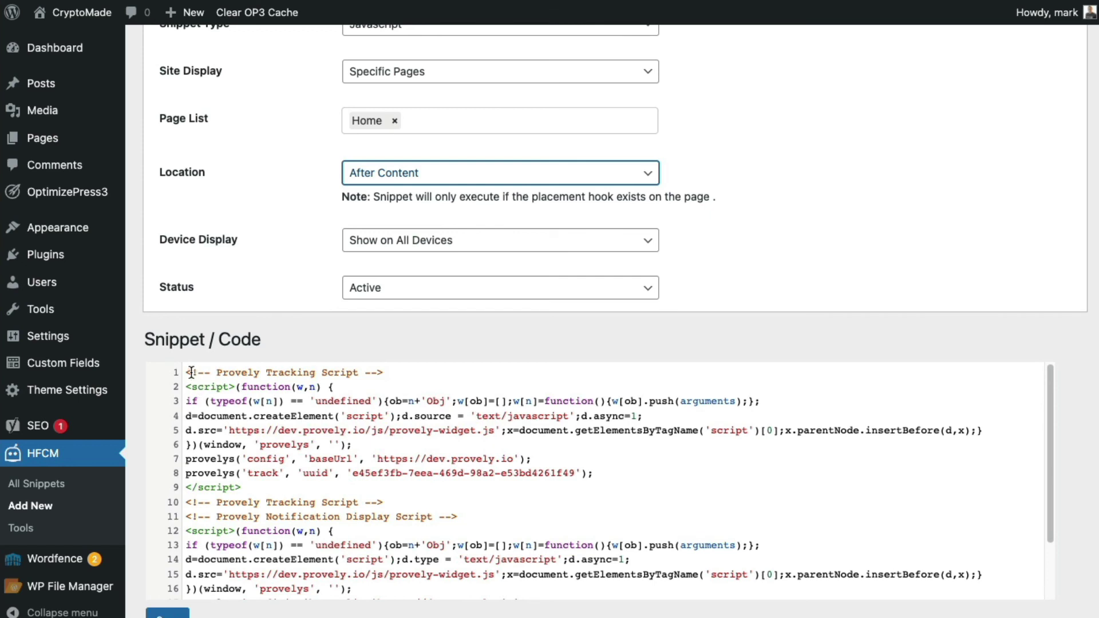
{"action": "left_click_drag", "start_coordinate": [186, 373], "coordinate": [473, 502]}
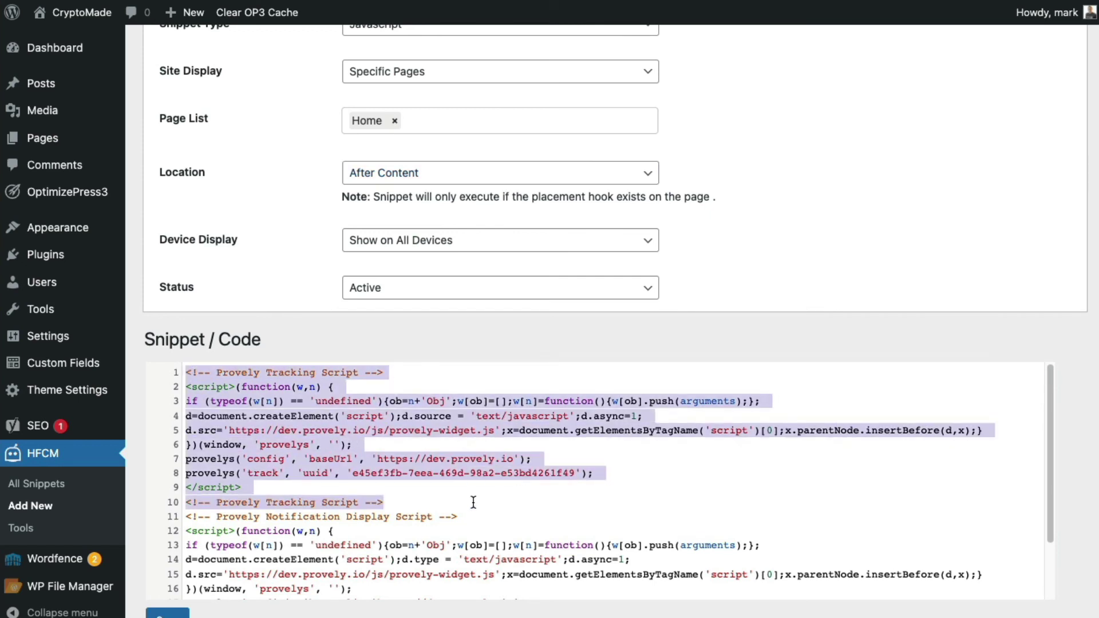
{"action": "left_click_drag", "start_coordinate": [183, 515], "coordinate": [530, 606]}
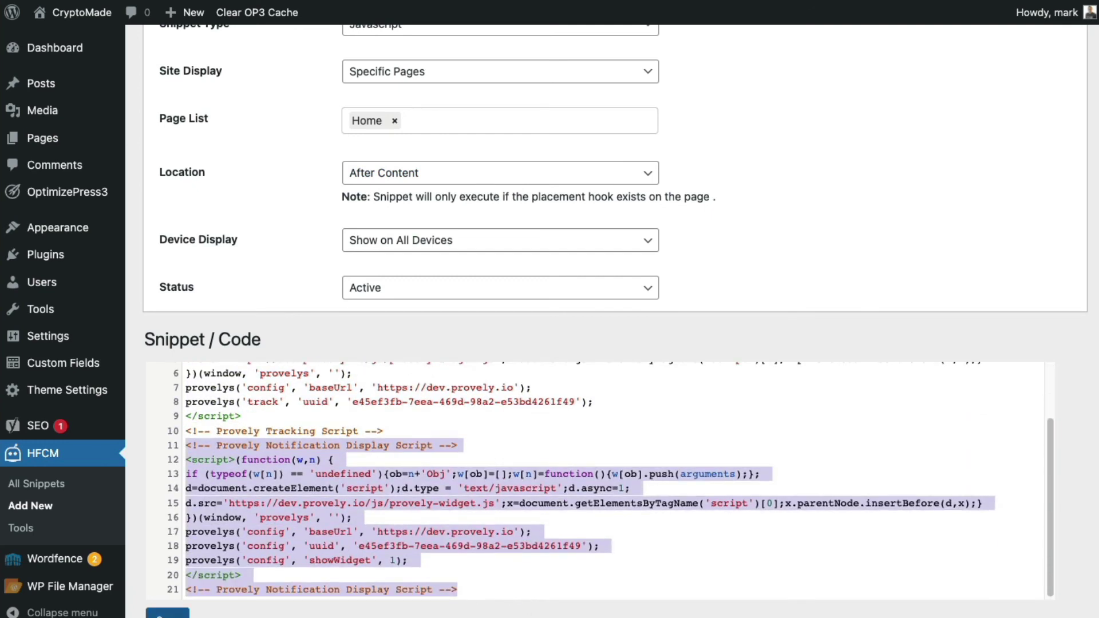
{"action": "left_click", "coordinate": [167, 614]}
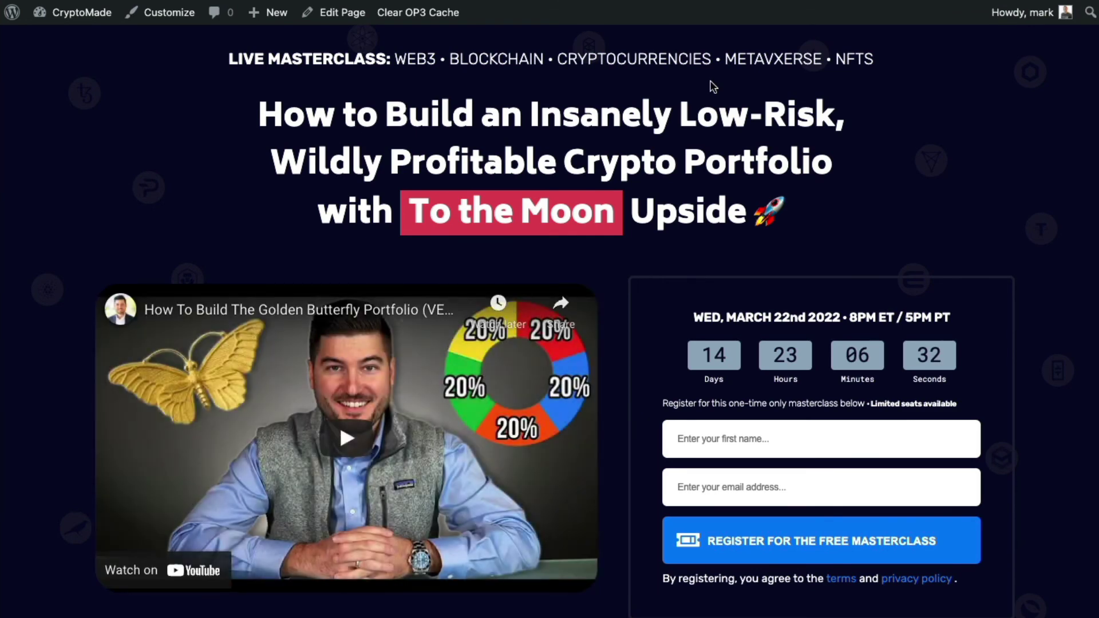
Enter a test first name and e-mail address, then submit the free masterclass registration.
{"action": "left_click", "coordinate": [711, 439]}
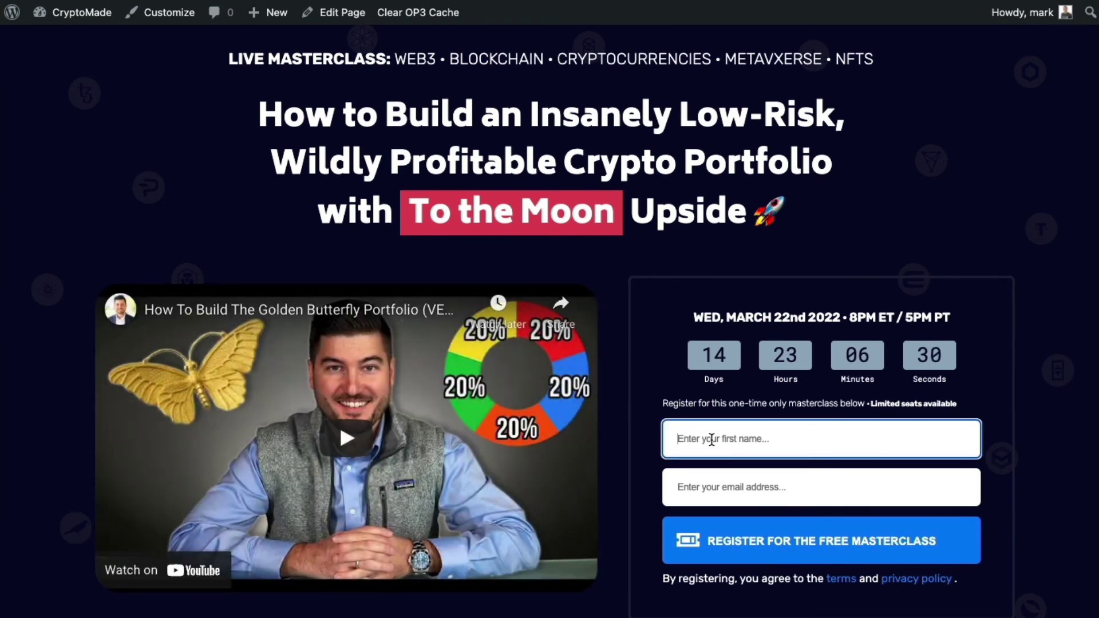
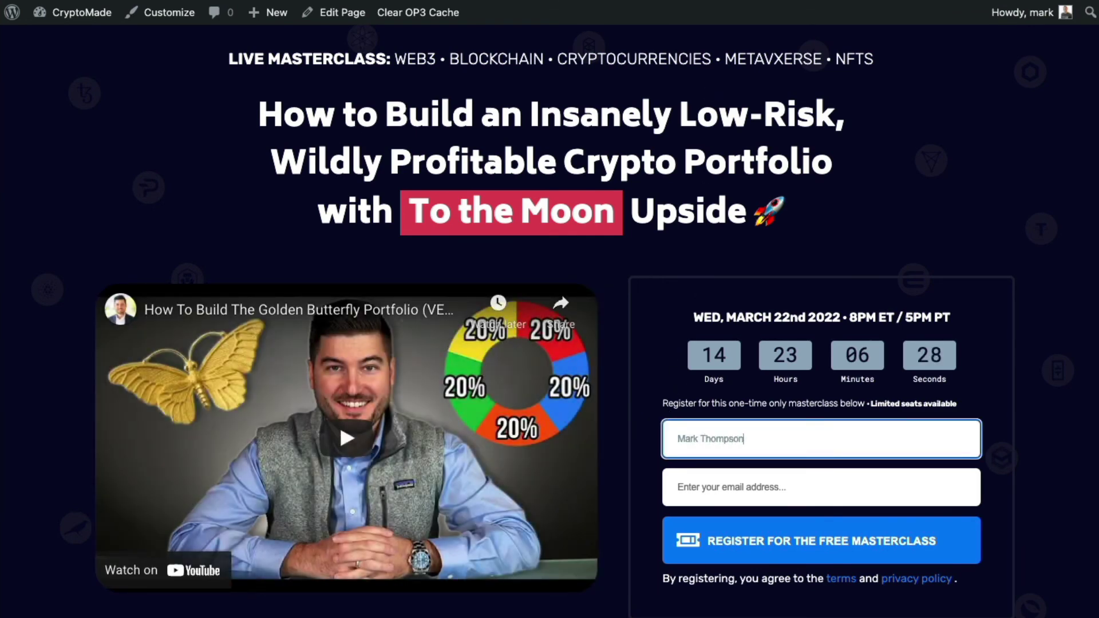
{"action": "left_click", "coordinate": [712, 487]}
{"action": "double_click", "coordinate": [711, 439]}
{"action": "key", "text": "BackSpace"}
{"action": "left_click", "coordinate": [726, 496]}
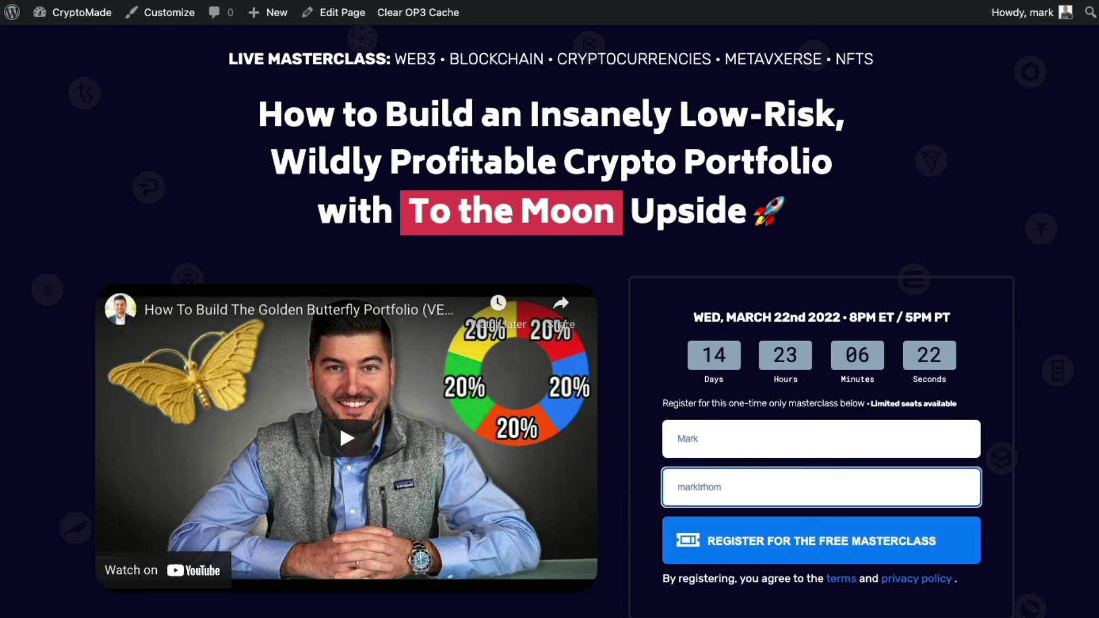
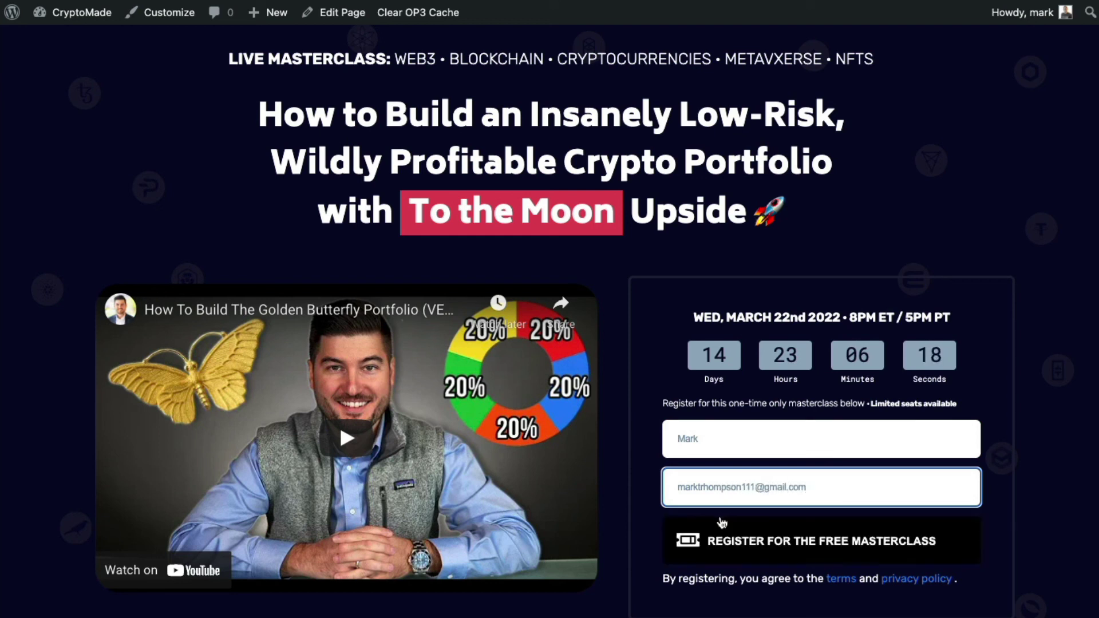
{"action": "left_click", "coordinate": [723, 524]}
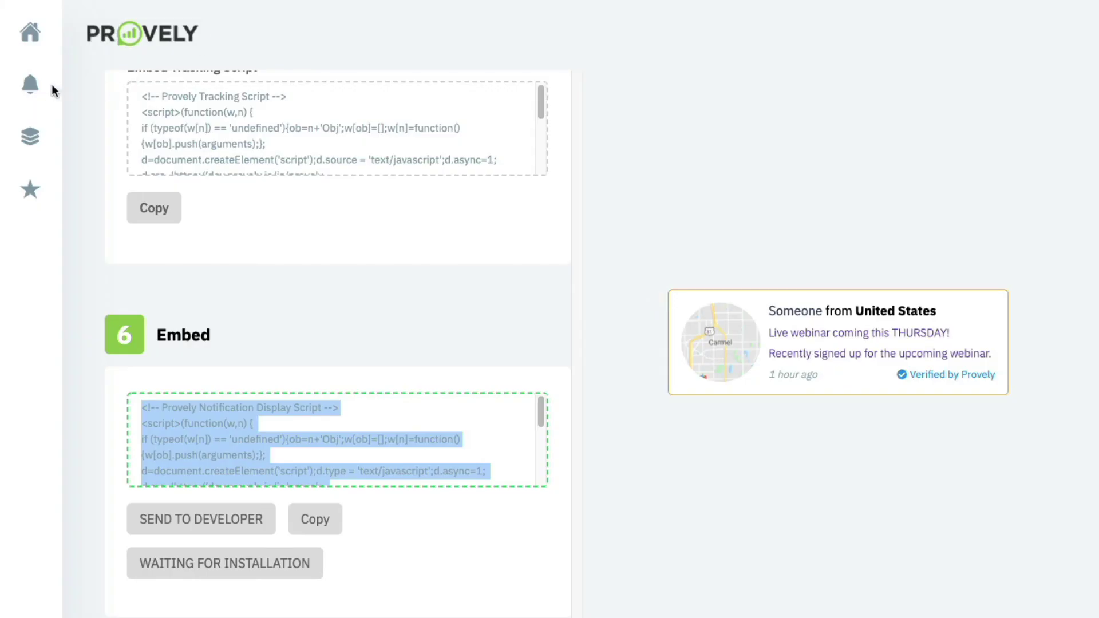
Open Provely's Webinar Registration activity log and check the new Wake Forest, North Carolina signup.
{"action": "left_click", "coordinate": [52, 84]}
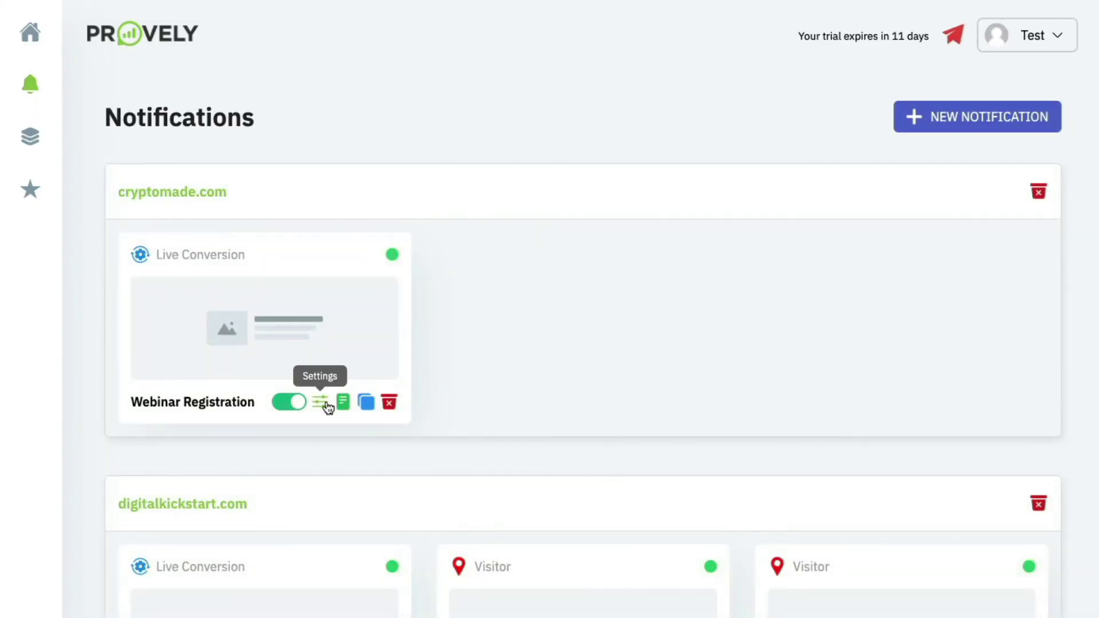
{"action": "left_click", "coordinate": [343, 402]}
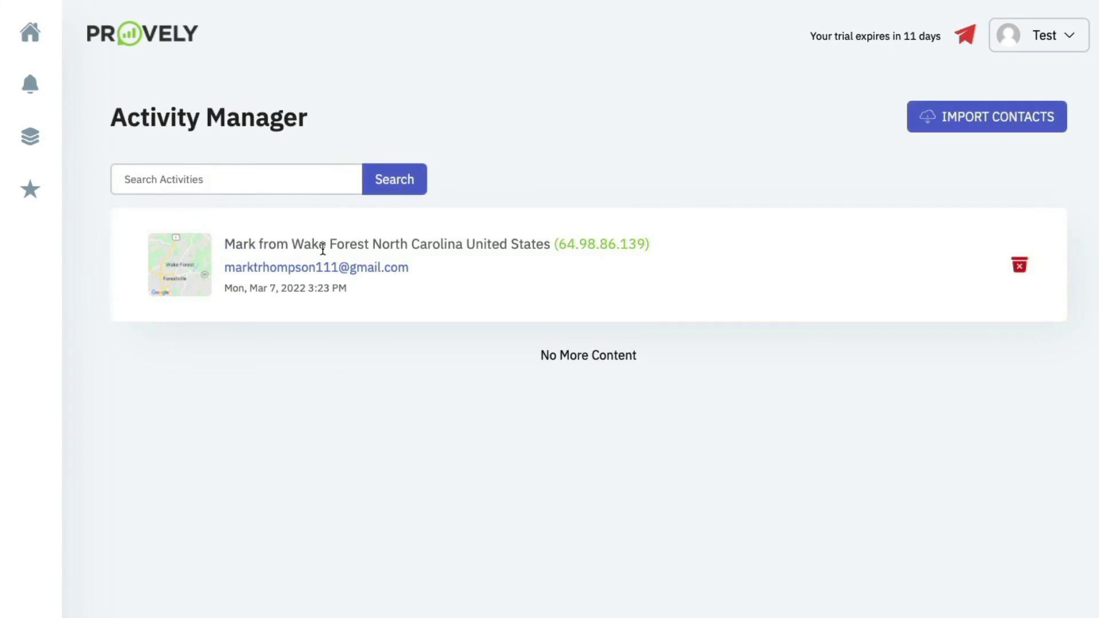
{"action": "left_click_drag", "start_coordinate": [310, 246], "coordinate": [450, 246]}
{"action": "left_click", "coordinate": [445, 247]}
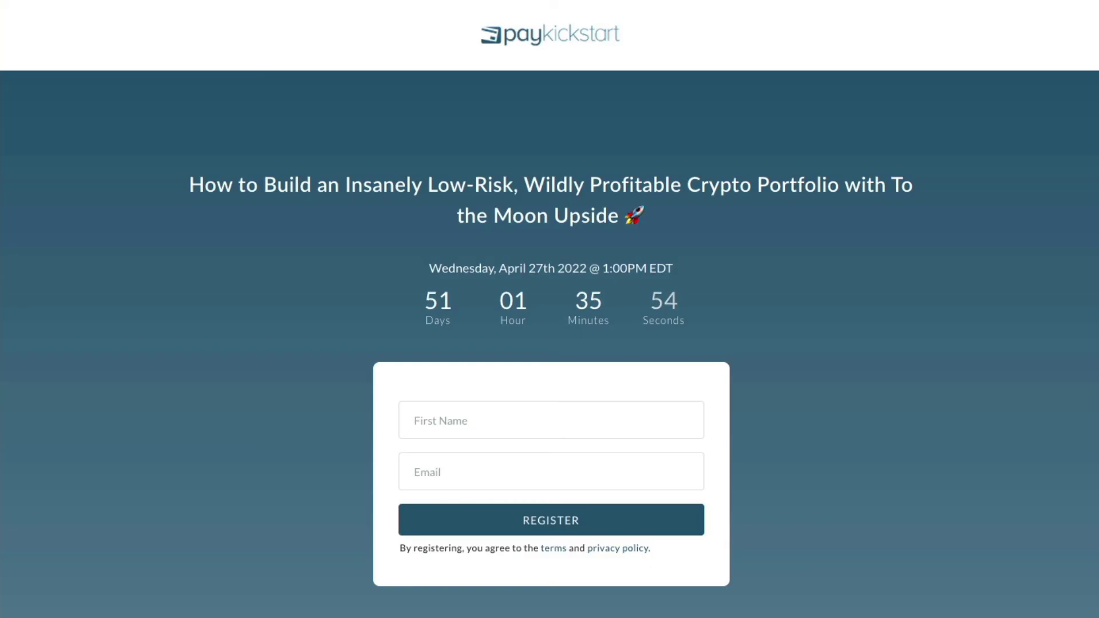
Load the CryptoMade masterclass page and scroll down and up to watch for the Provely signup popup.
{"action": "type", "text": "crypto"}
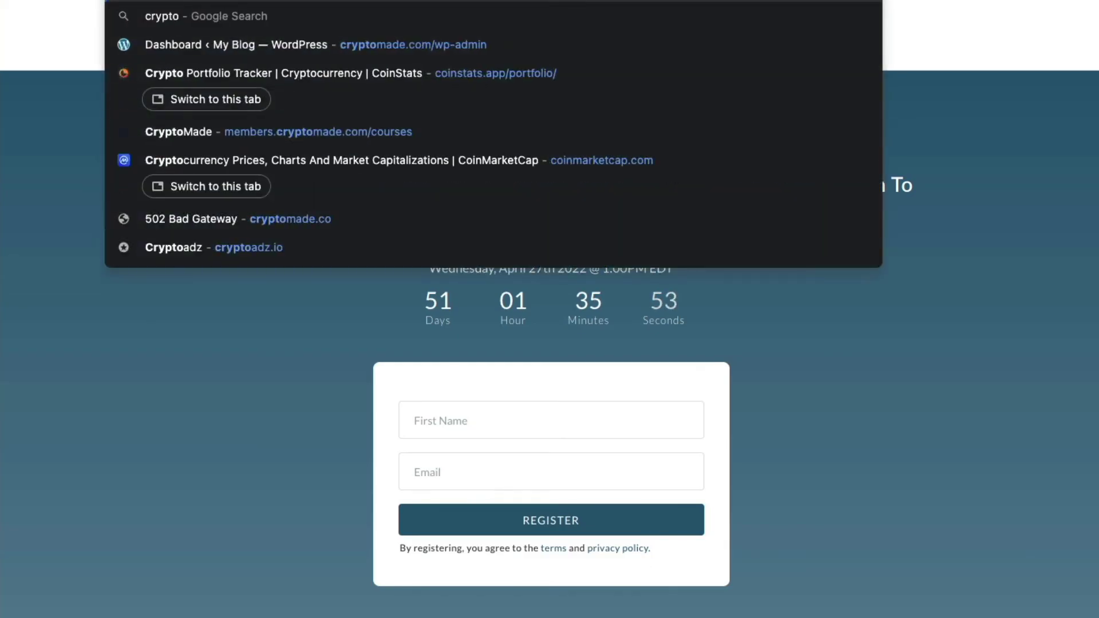
{"action": "key", "text": "Escape"}
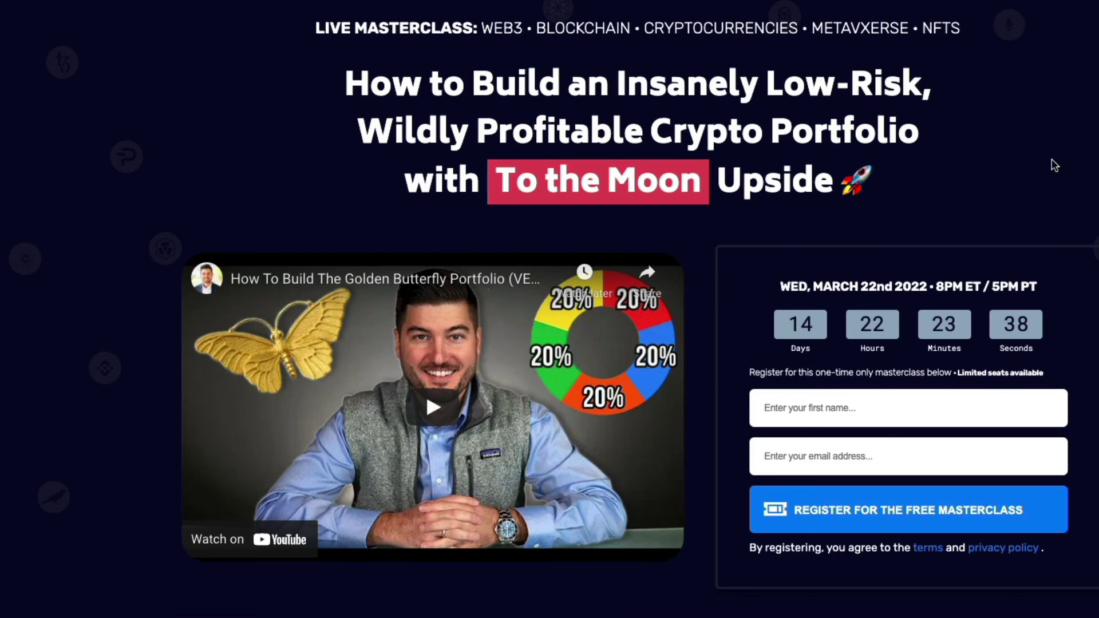
{"action": "scroll", "coordinate": [1054, 165], "scroll_direction": "down", "scroll_amount": 2}
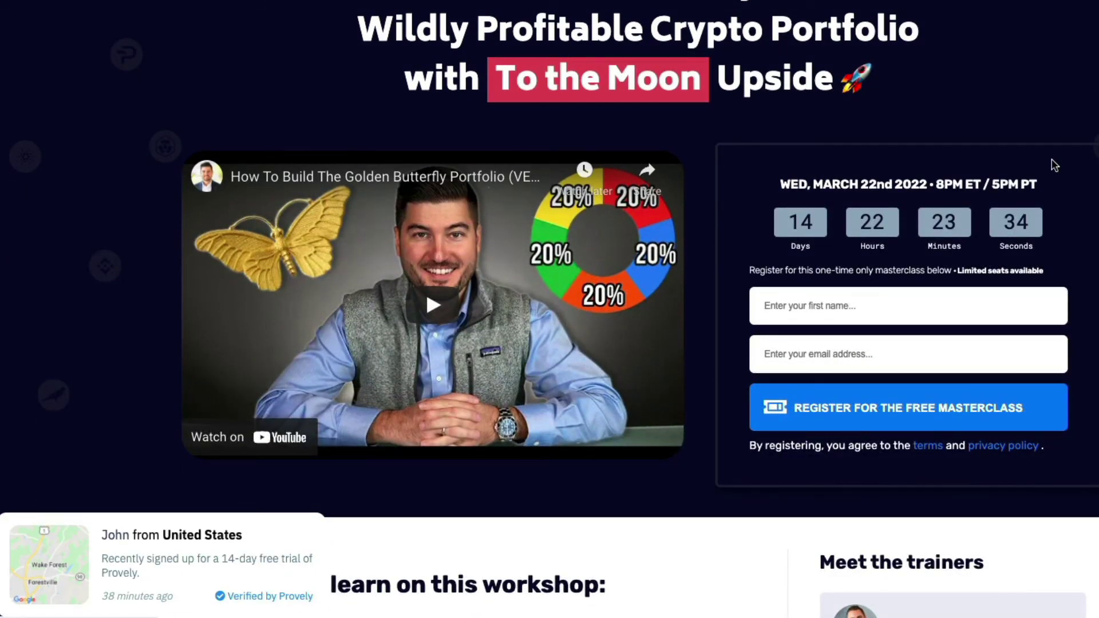
{"action": "scroll", "coordinate": [1054, 166], "scroll_direction": "up", "scroll_amount": 2}
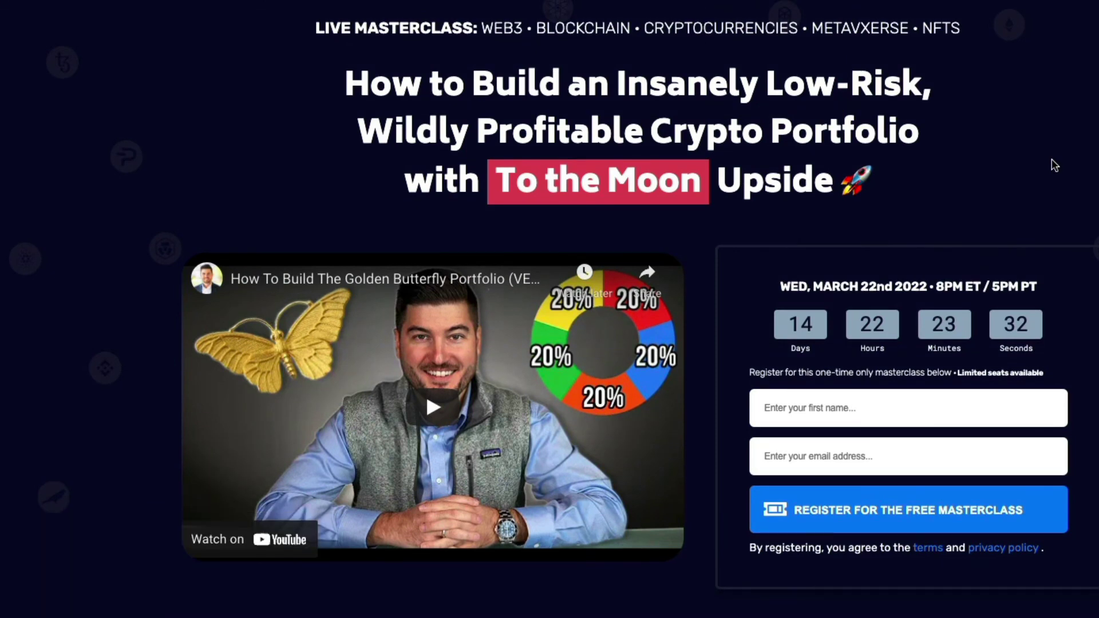